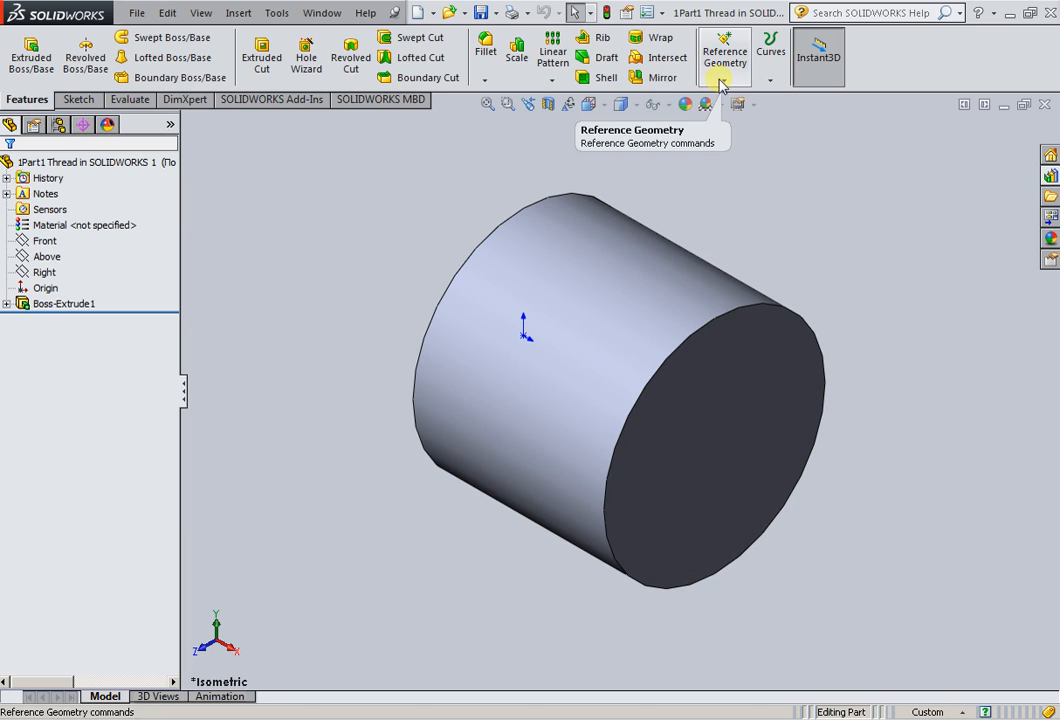
- Start a Helix/Spiral on the cylinder's flat end face and sketch its base circle centred on the origin, radius about 61 mm
left_click(764, 86)
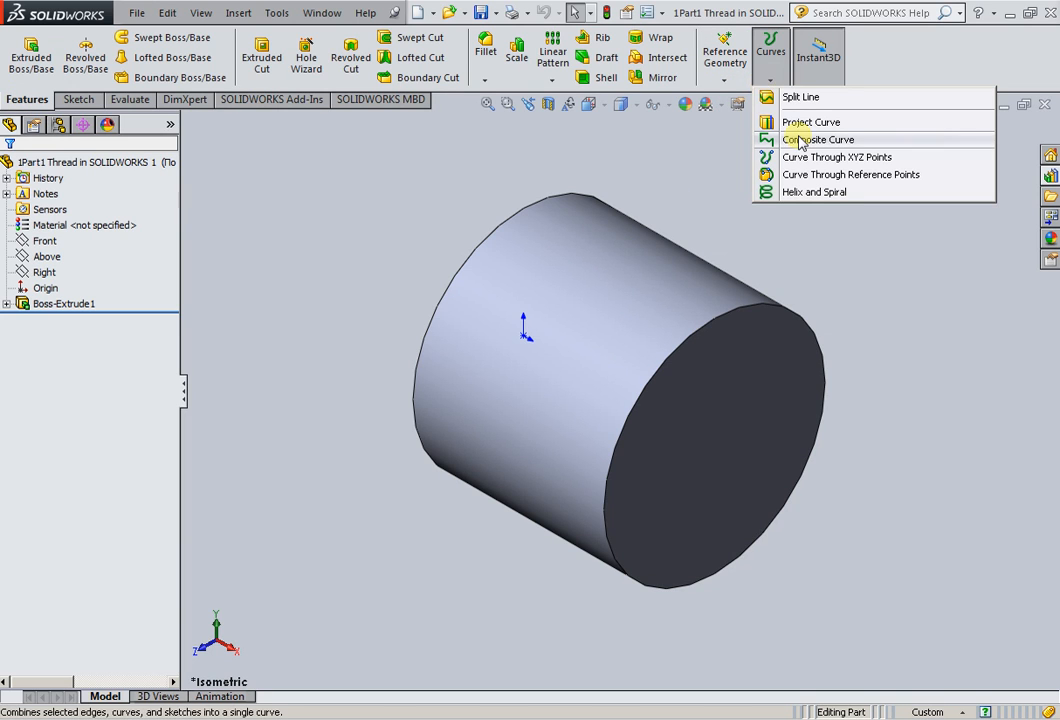
left_click(808, 193)
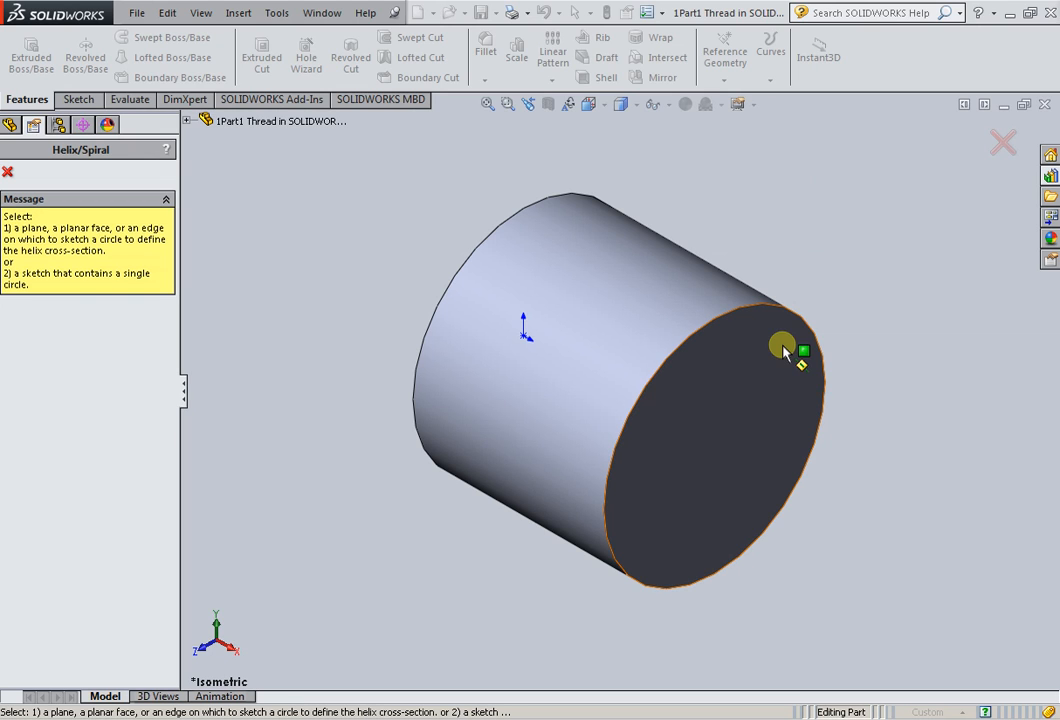
left_click(775, 372)
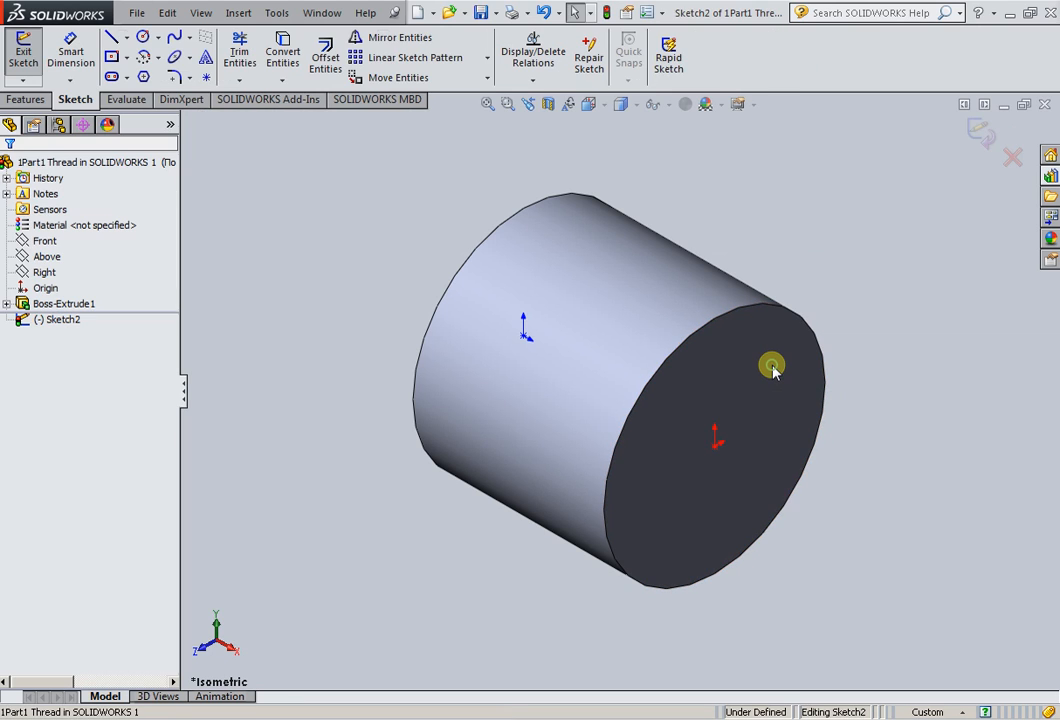
left_click(143, 37)
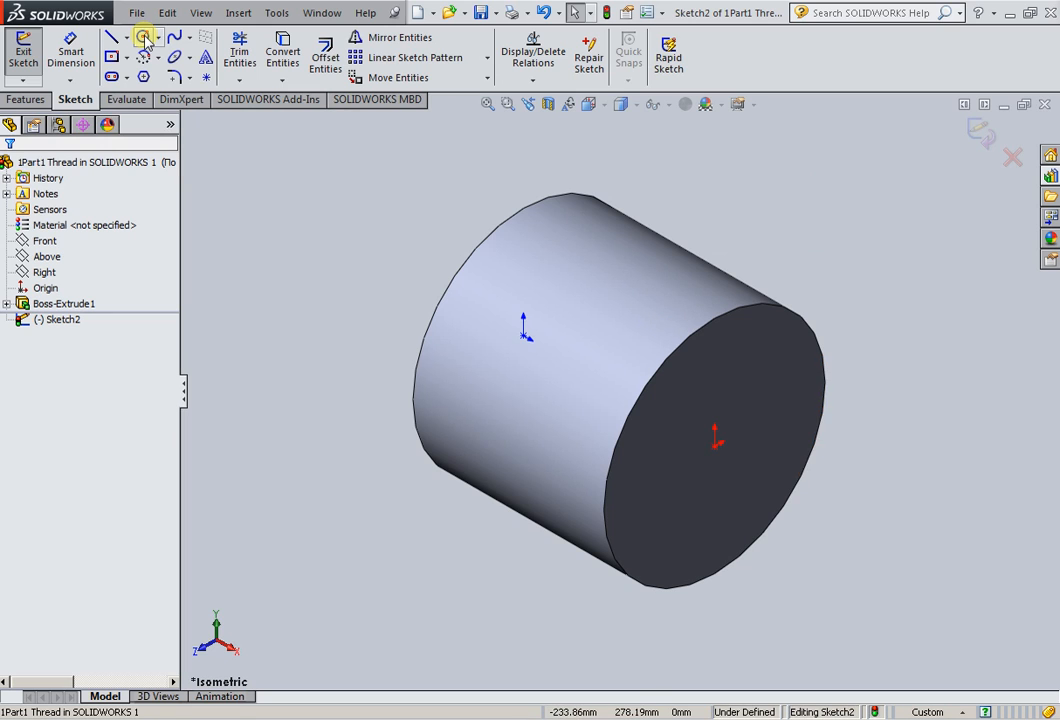
left_click(143, 37)
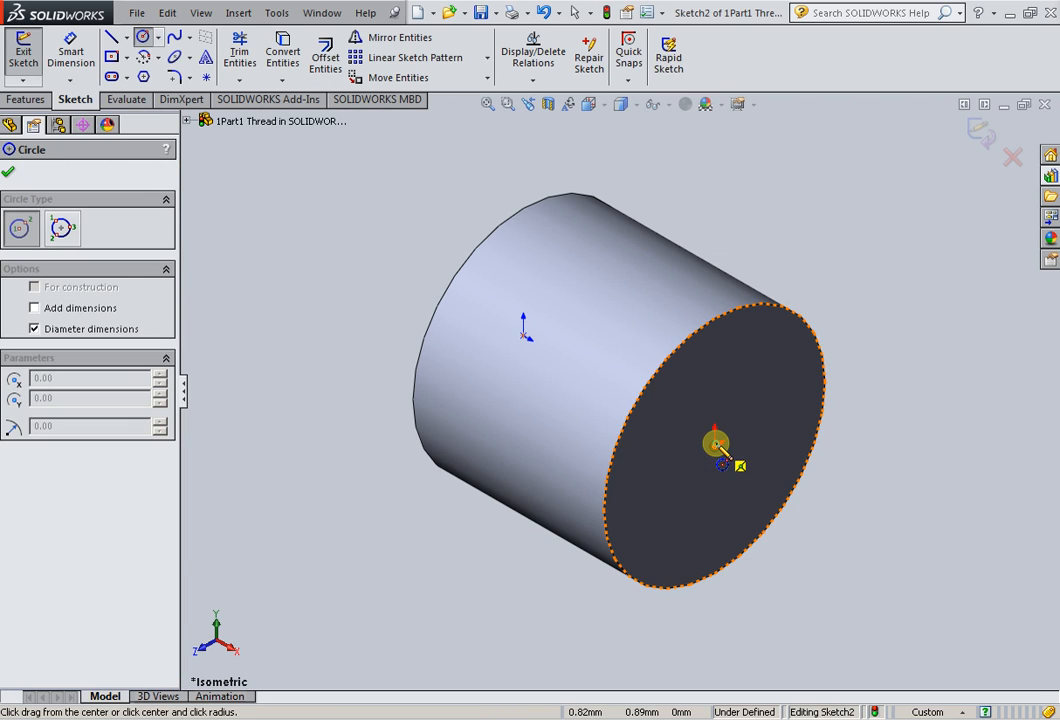
left_click_drag(716, 444, 774, 525)
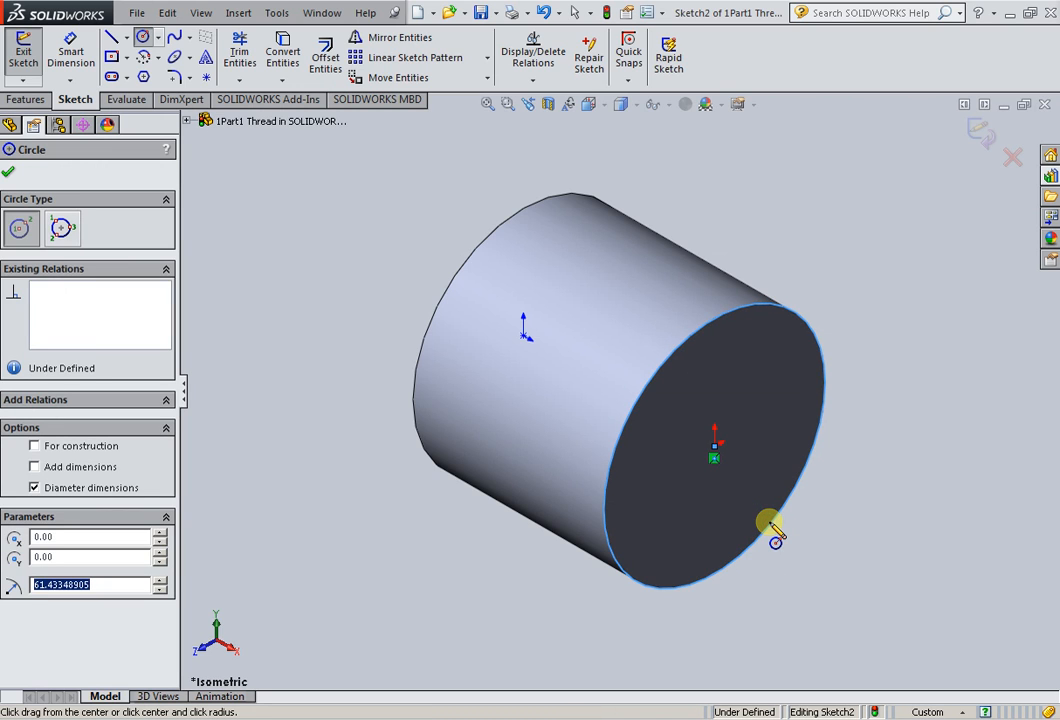
left_click(8, 172)
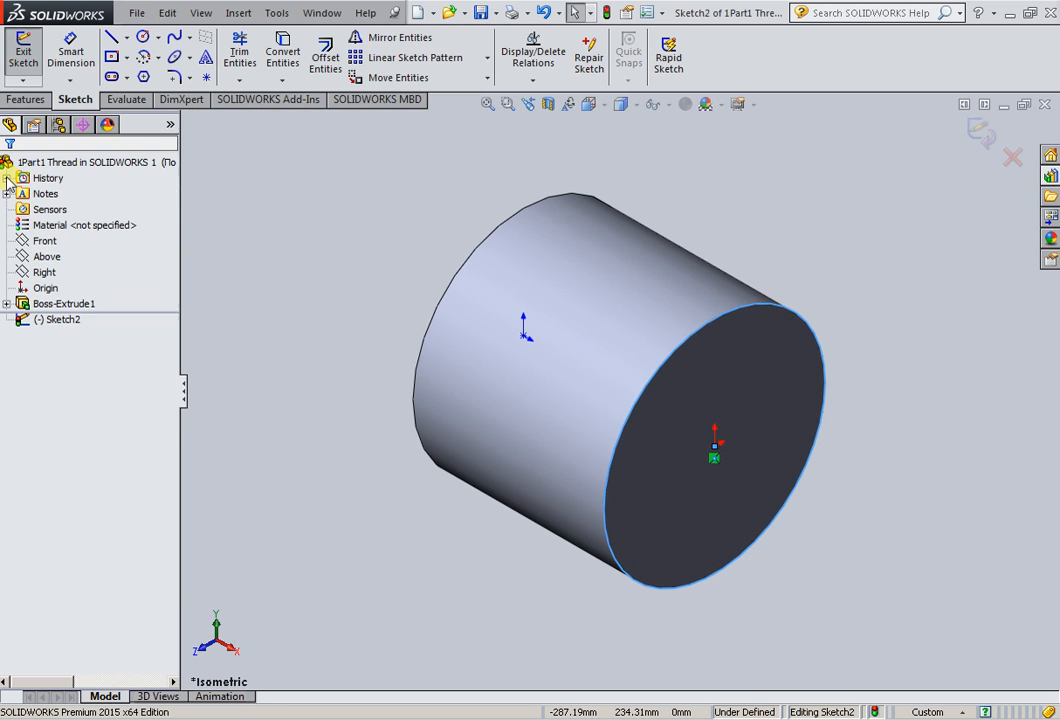
left_click(983, 135)
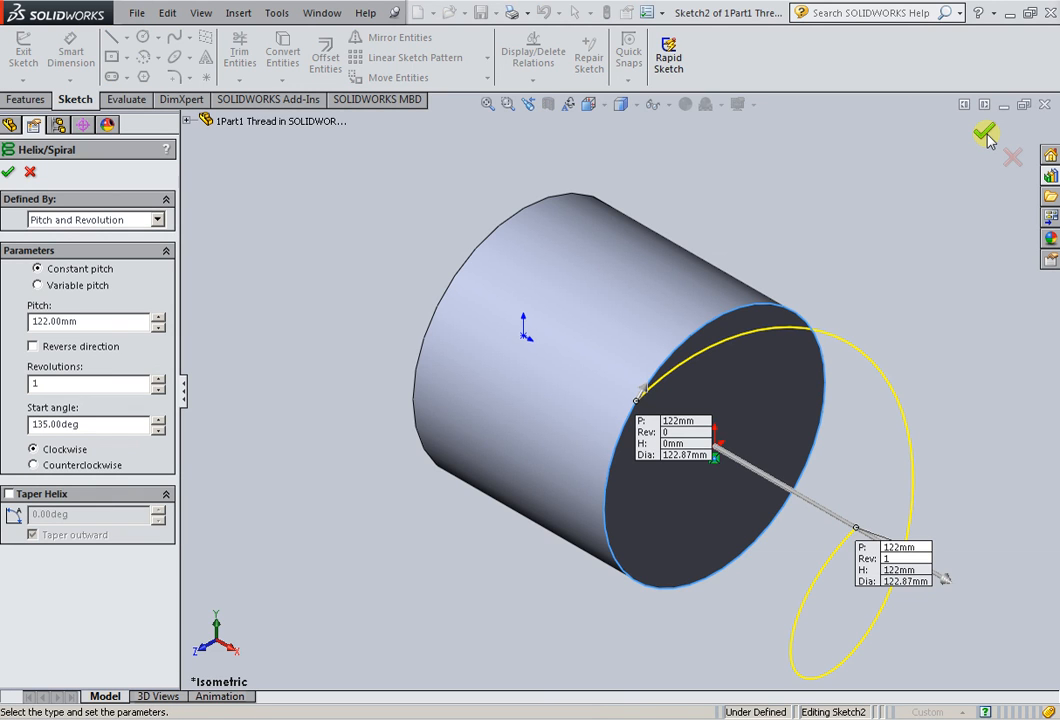
- Reverse the helix direction so it runs along the cylinder and set its constant pitch to 22 mm
left_click(33, 346)
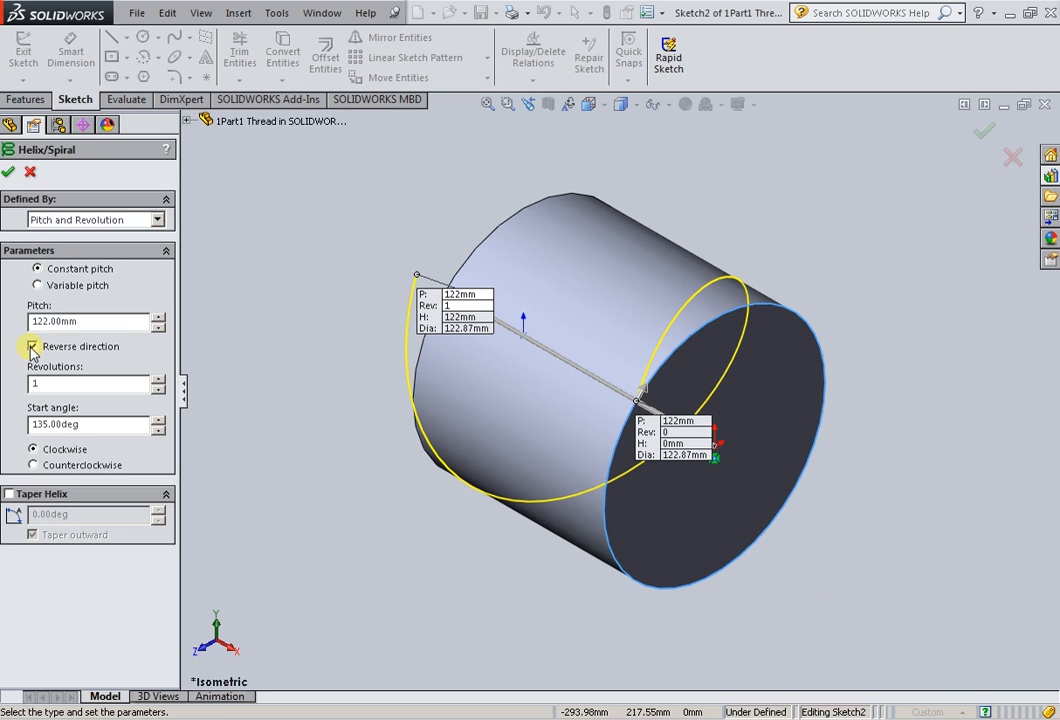
left_click(158, 327)
left_click(157, 329)
left_click(157, 316)
left_click(157, 316)
left_click(157, 316)
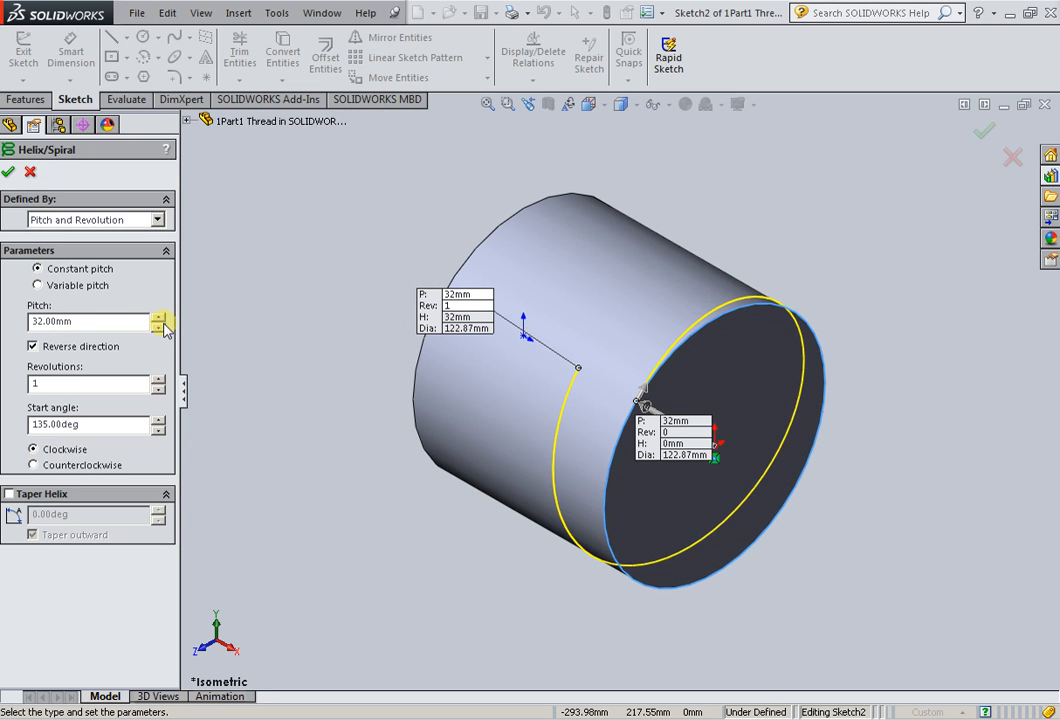
left_click(158, 327)
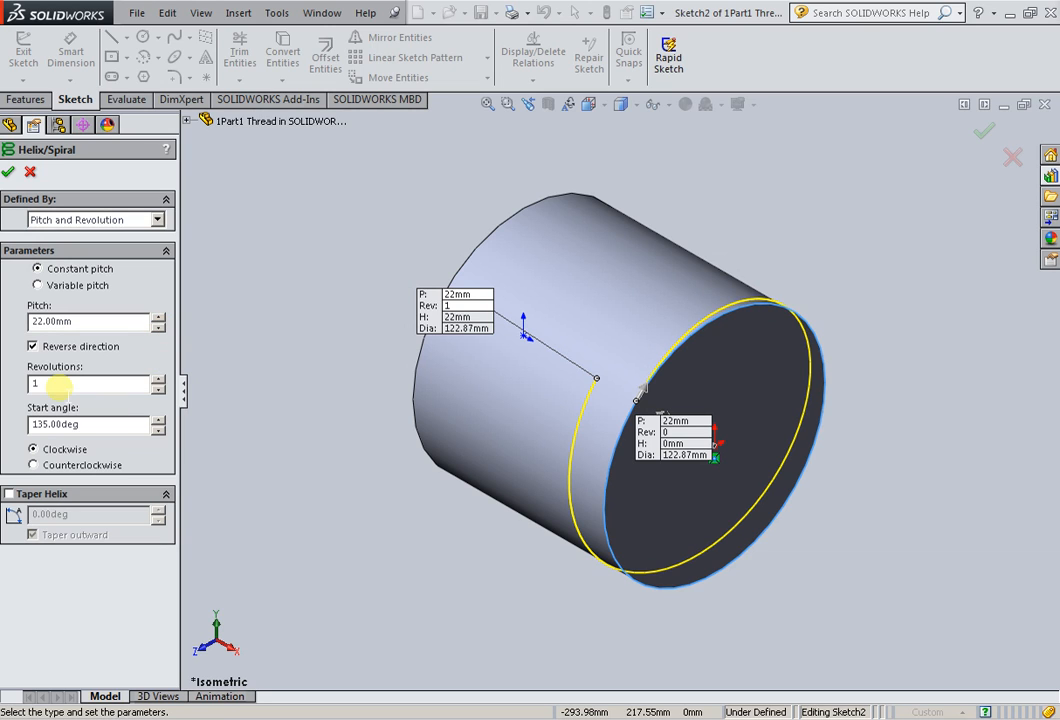
- Set the helix to 5 revolutions
left_click(157, 380)
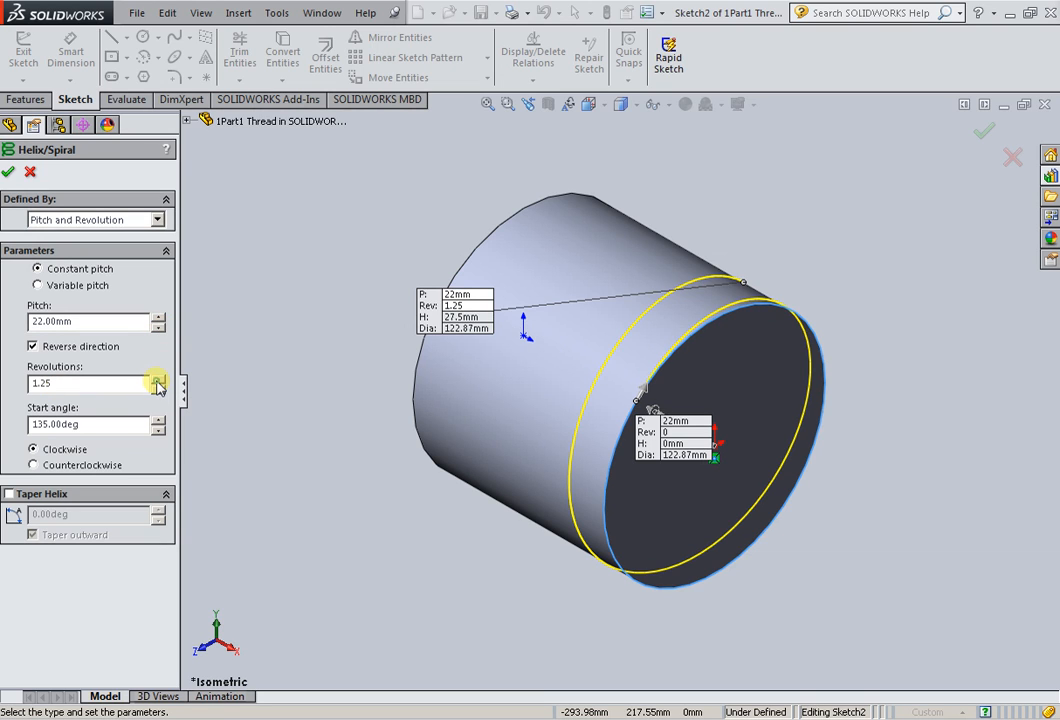
left_click(157, 380)
left_click(157, 380)
left_click(157, 380)
left_click(157, 380)
left_click(157, 380)
left_click(157, 380)
left_click(157, 380)
left_click(157, 380)
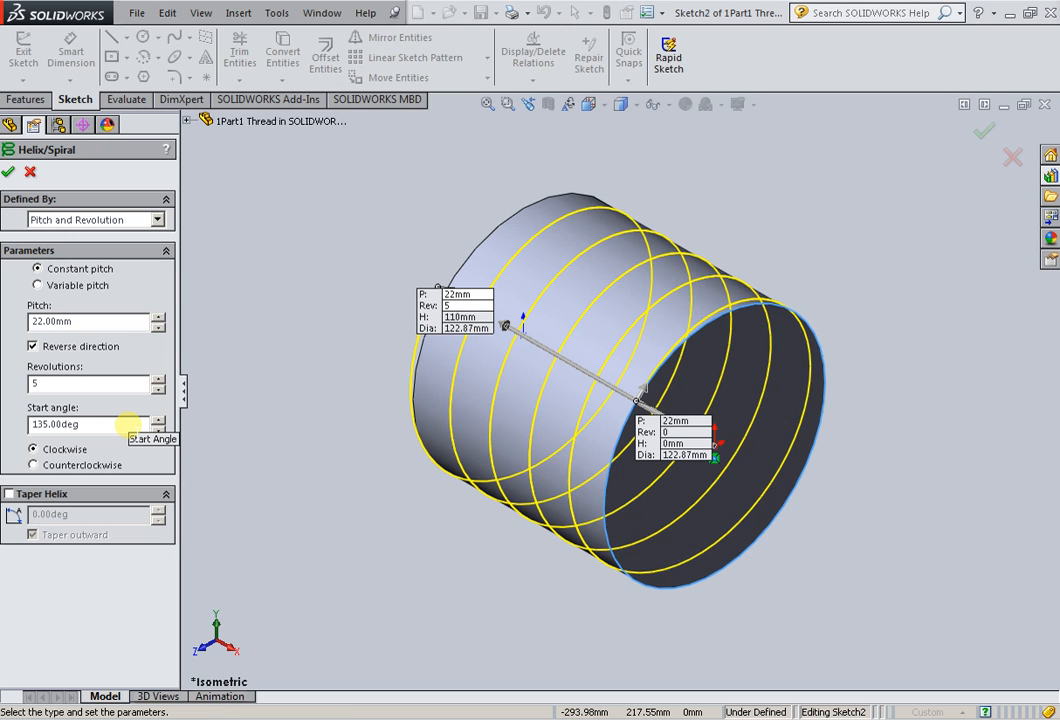
- Set the helix start angle to 0 degrees and create the helix
left_click_drag(128, 428, 20, 430)
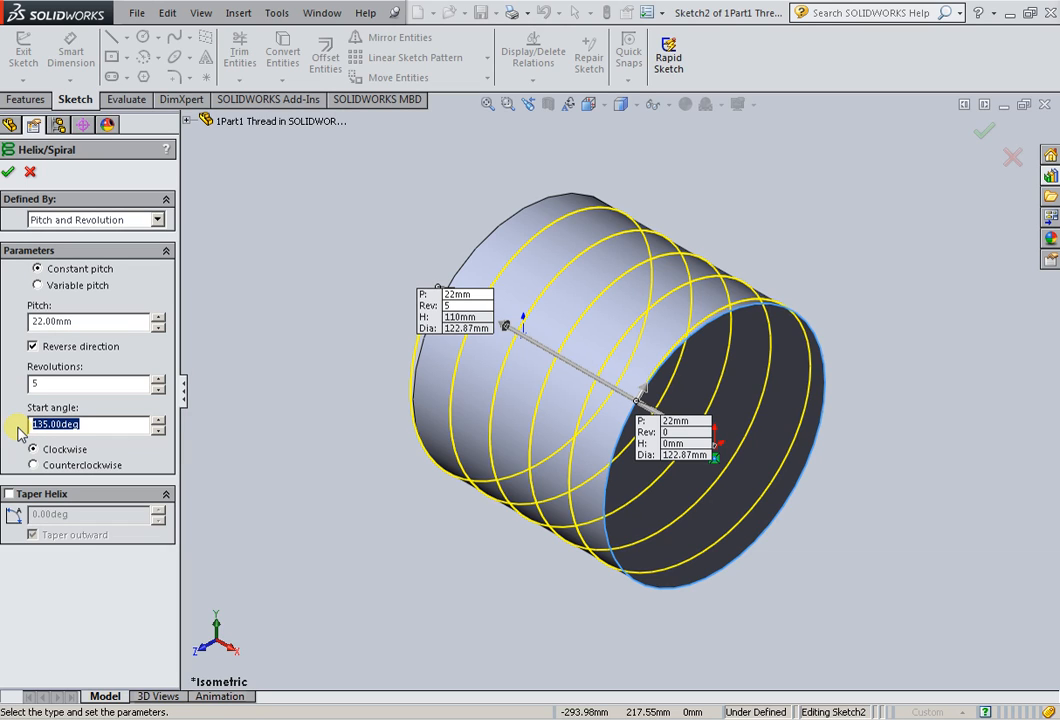
type("0")
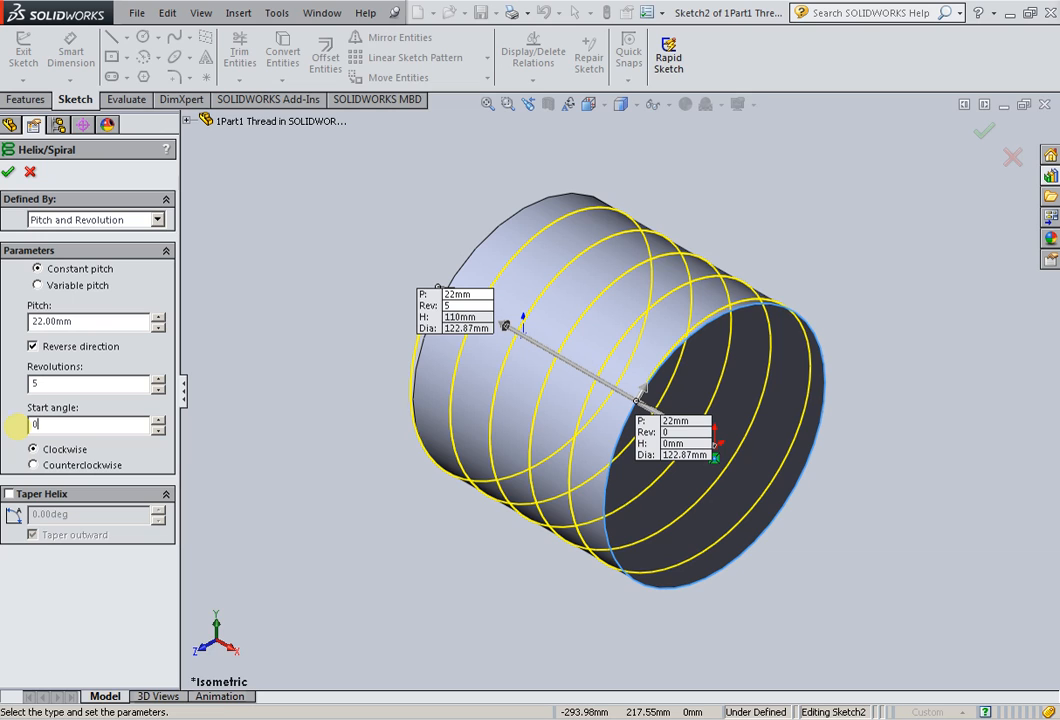
left_click(9, 172)
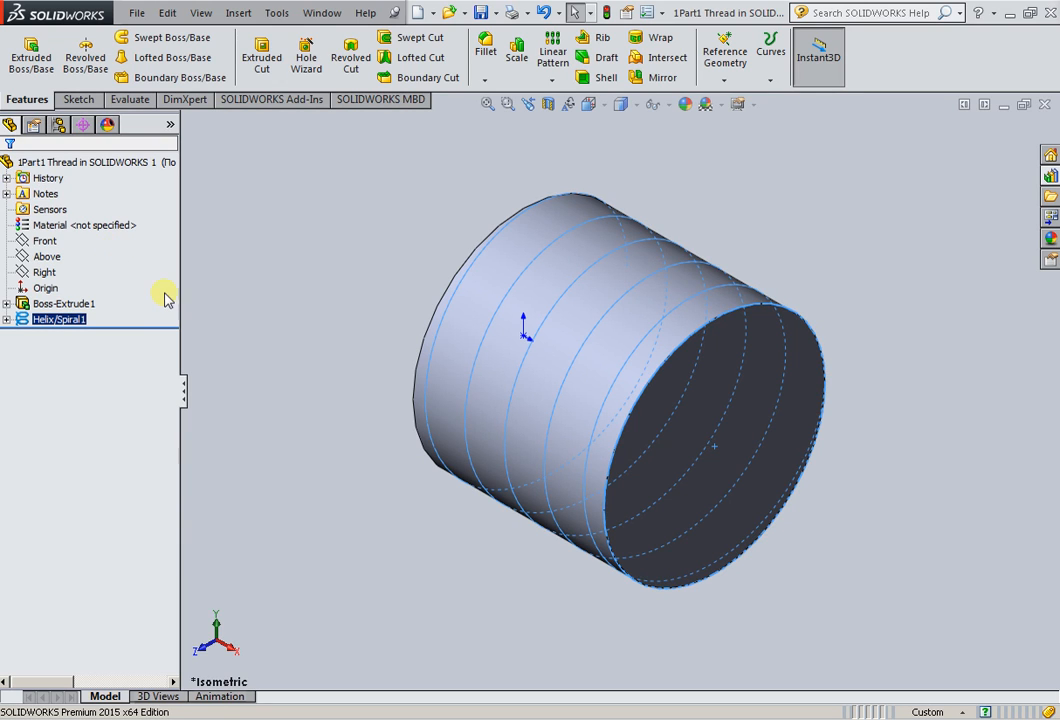
- Start a new sketch on the Above plane, viewed normal to the plane
left_click(48, 258)
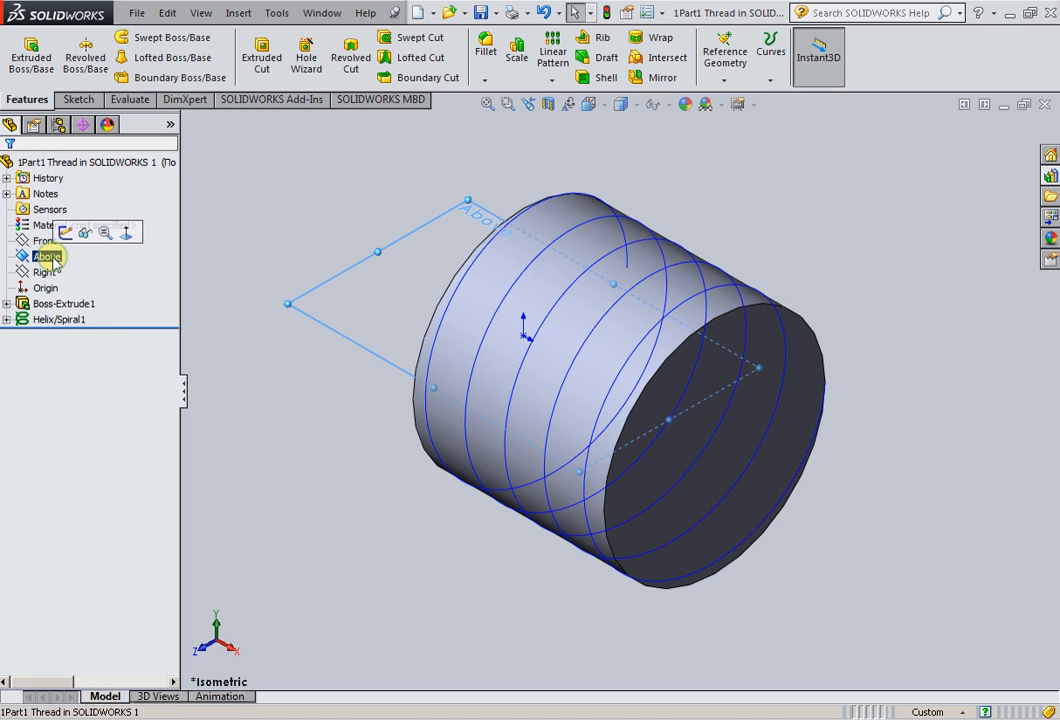
left_click(65, 232)
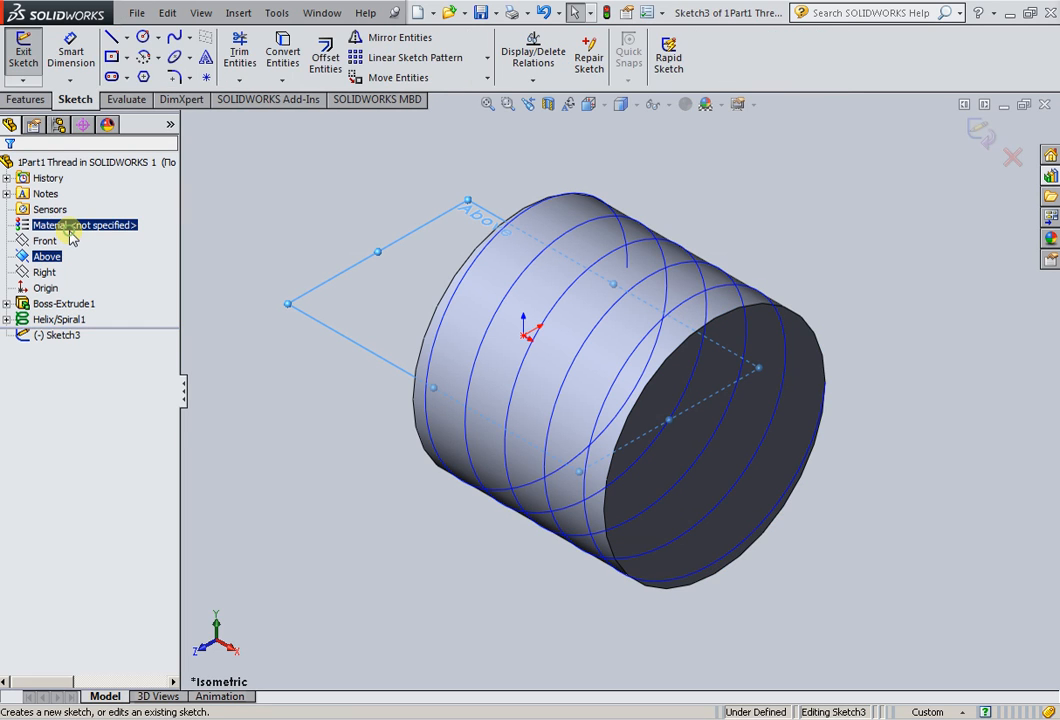
left_click(588, 104)
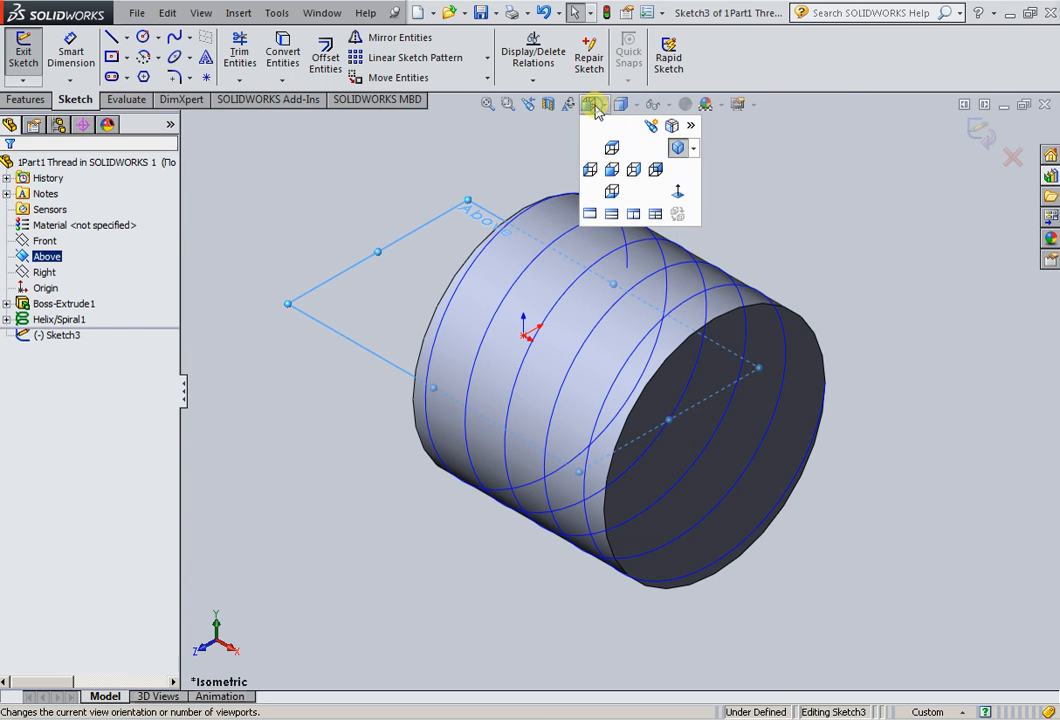
left_click(679, 191)
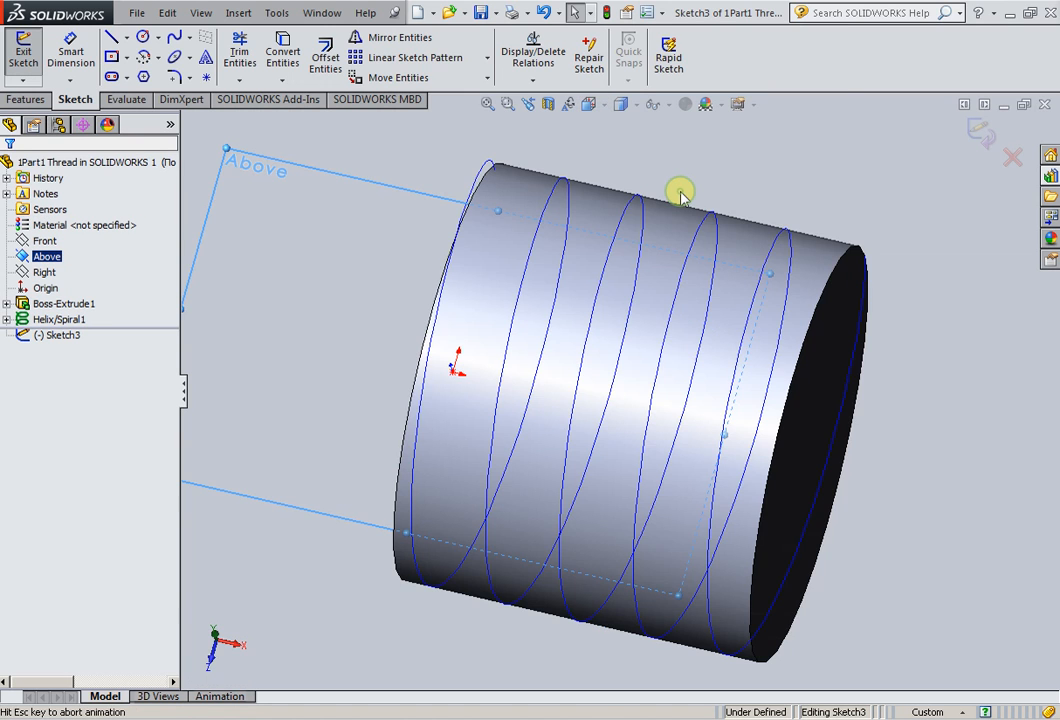
- Sketch a three-sided polygon with an inscribed circle about 9 mm in diameter, centred on the helix start at the cylinder's corner, and close the sketch
scroll(754, 256, "up", 1)
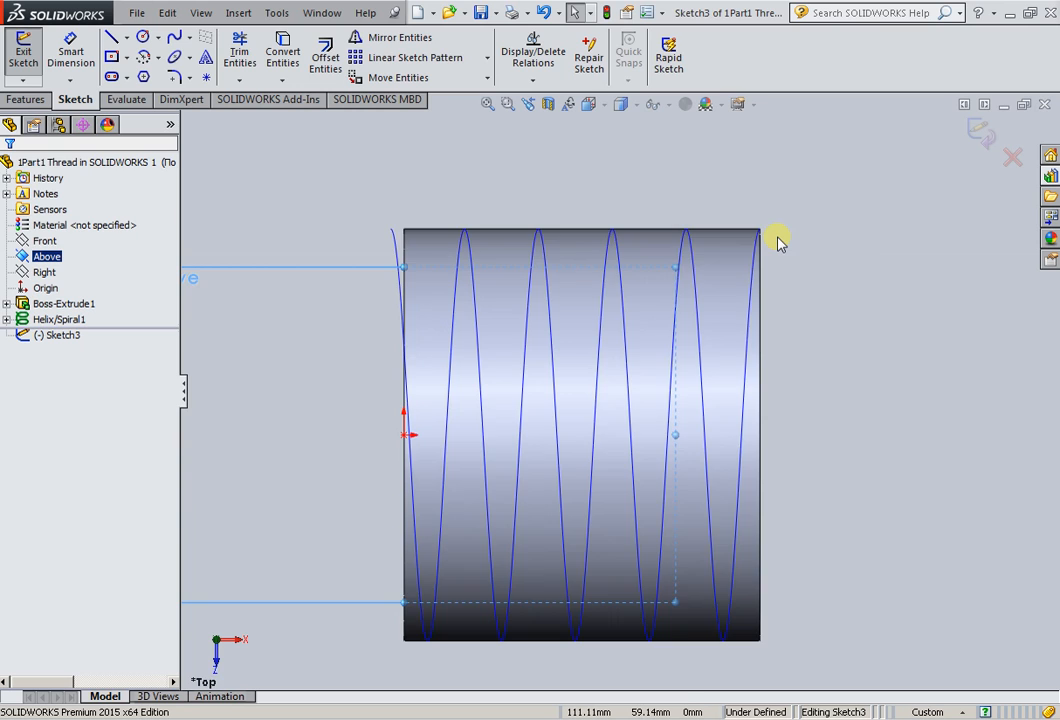
scroll(776, 236, "down", 3)
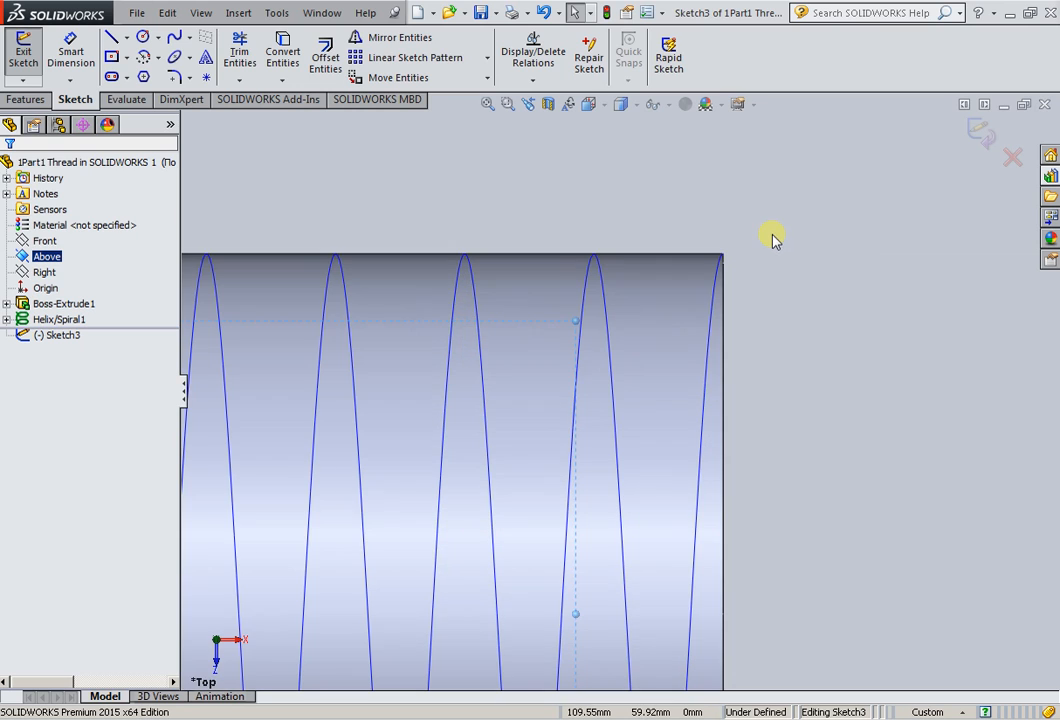
left_click(143, 76)
left_click(162, 271)
left_click(162, 271)
left_click(162, 271)
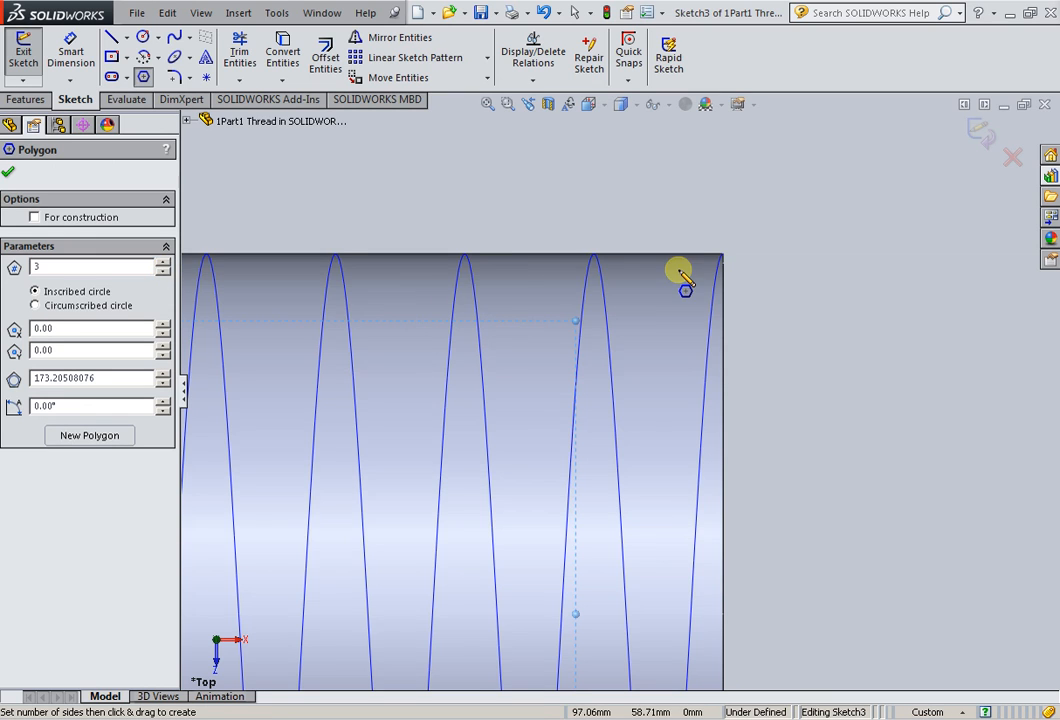
left_click_drag(722, 257, 768, 230)
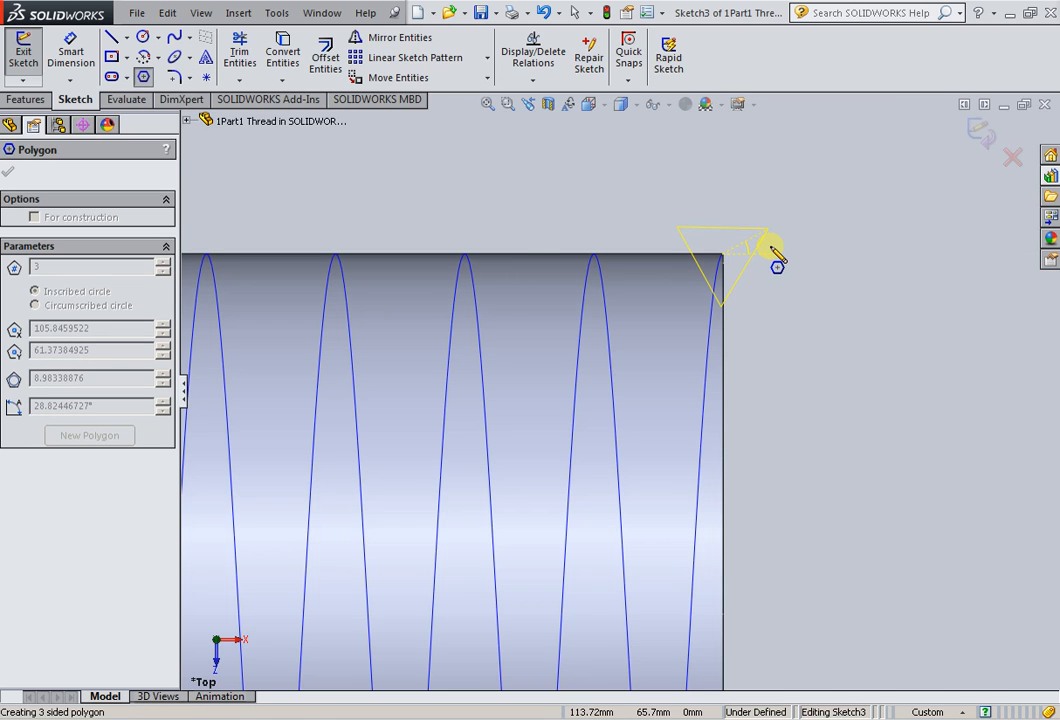
left_click_drag(777, 250, 777, 250)
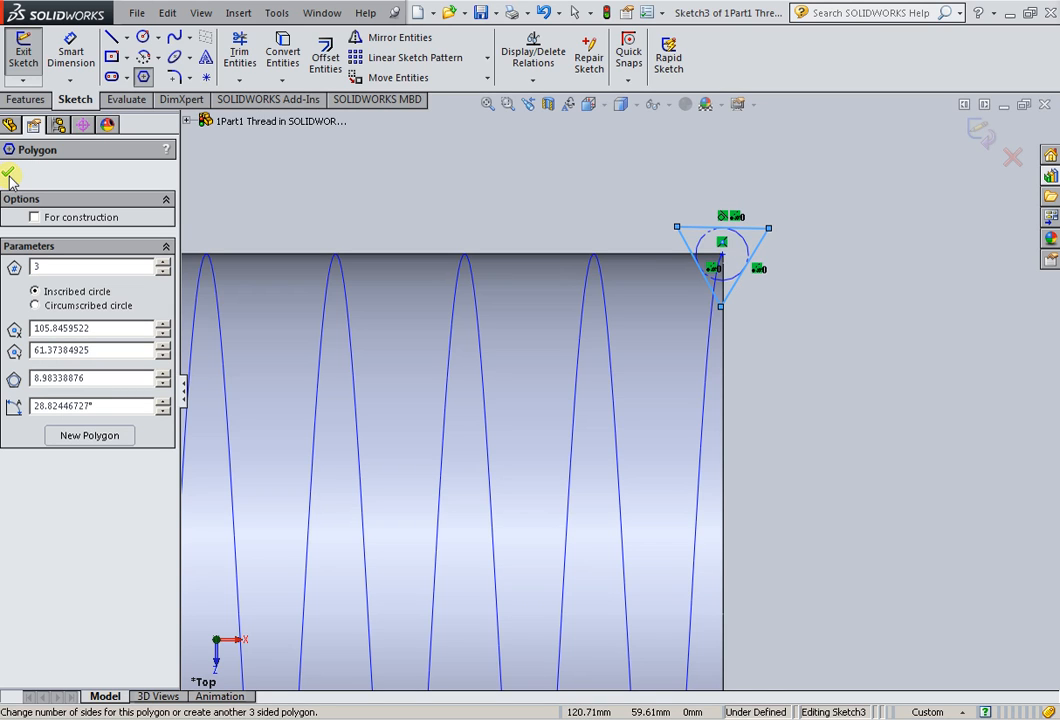
left_click(9, 176)
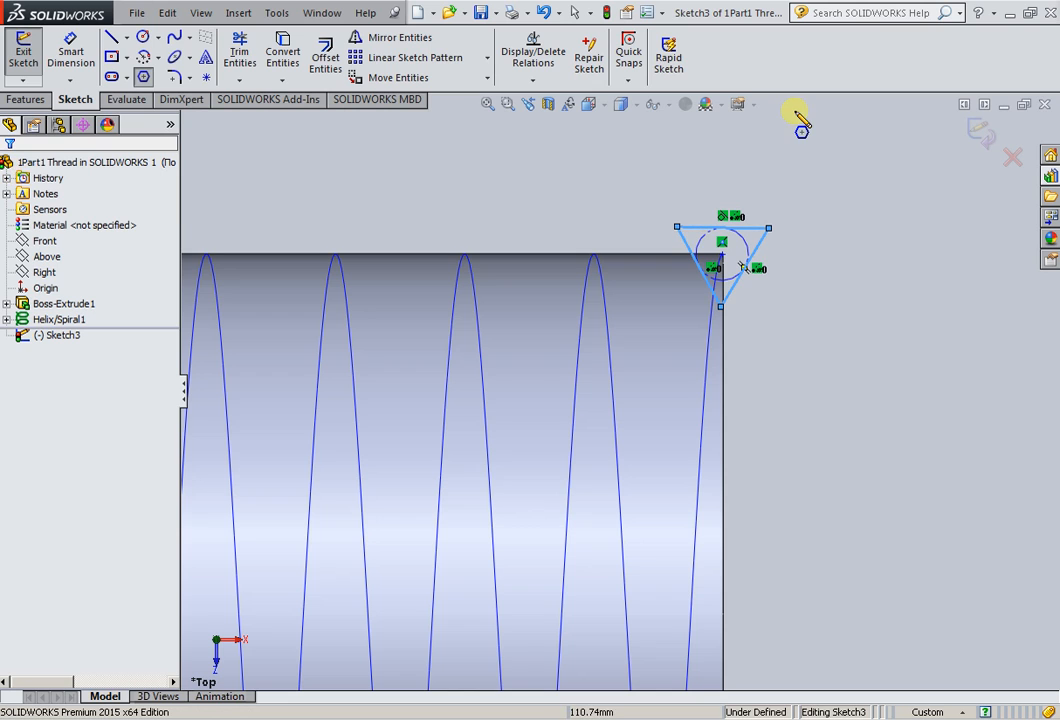
left_click(980, 134)
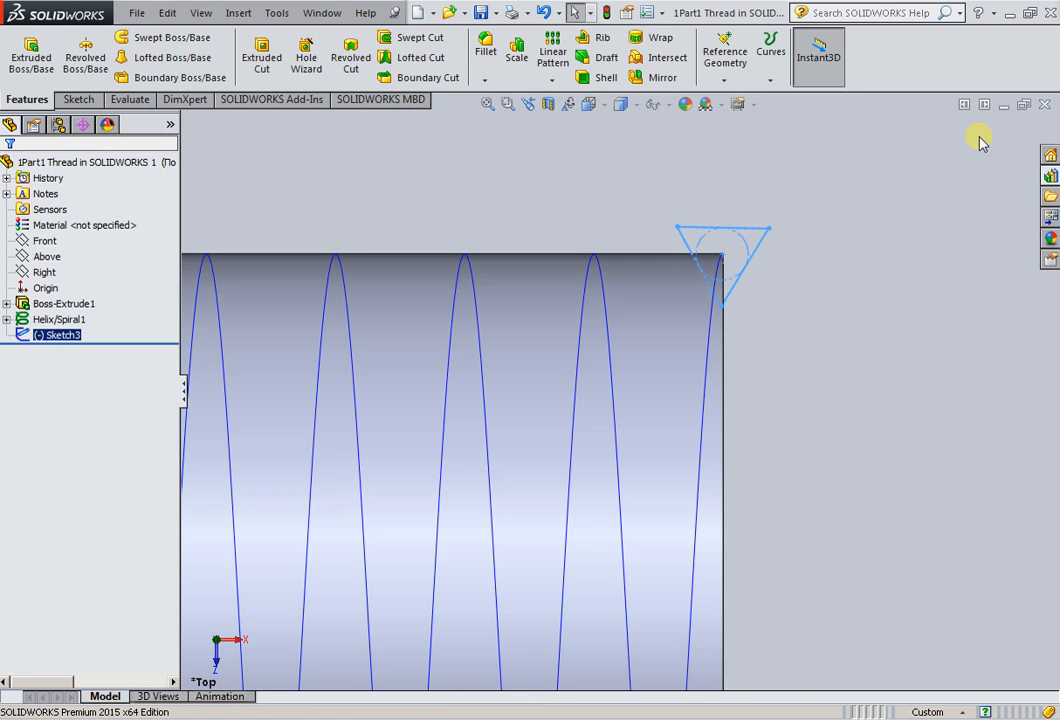
- Cut the thread with a Swept Cut, using the triangle sketch as the profile and the helix as the path
left_click(590, 106)
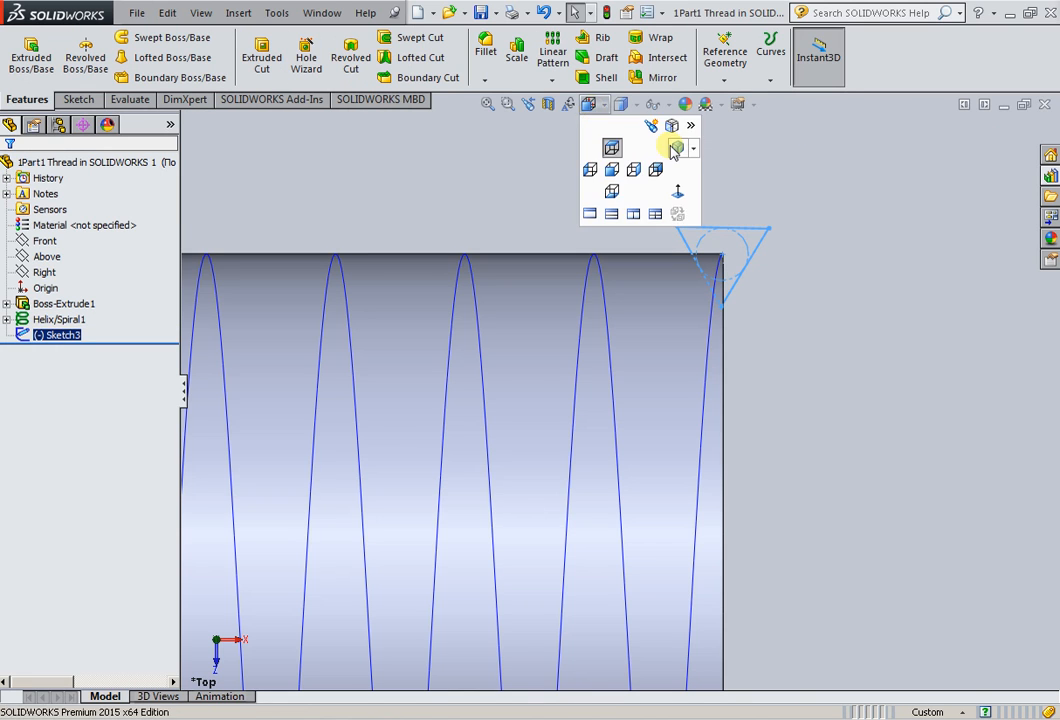
left_click(676, 150)
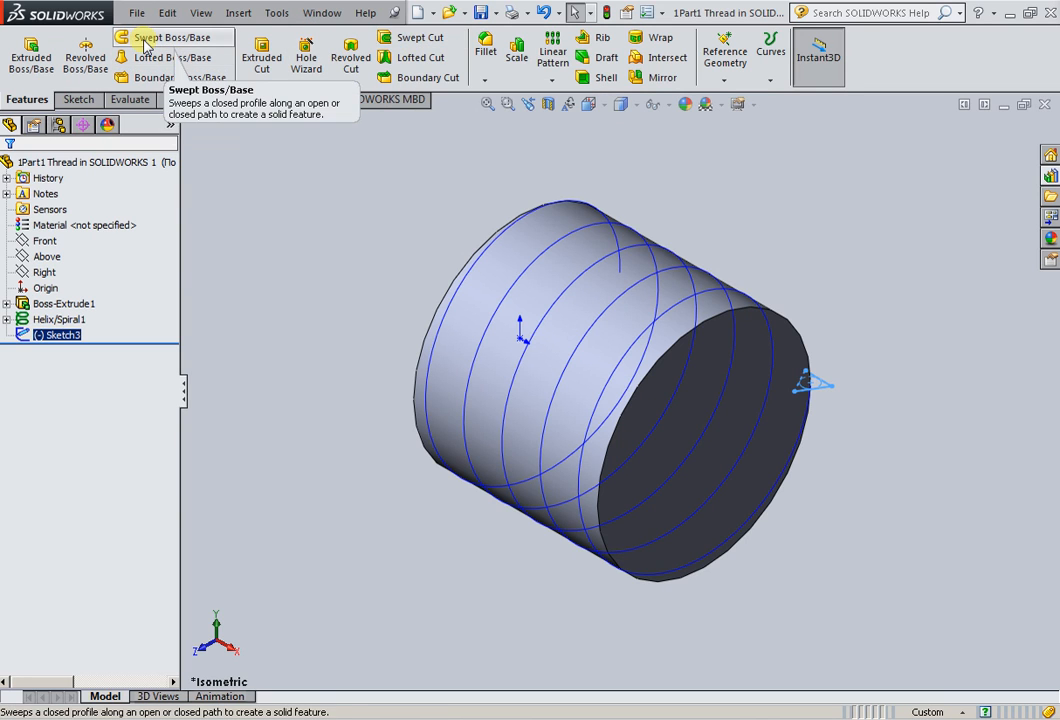
left_click(418, 46)
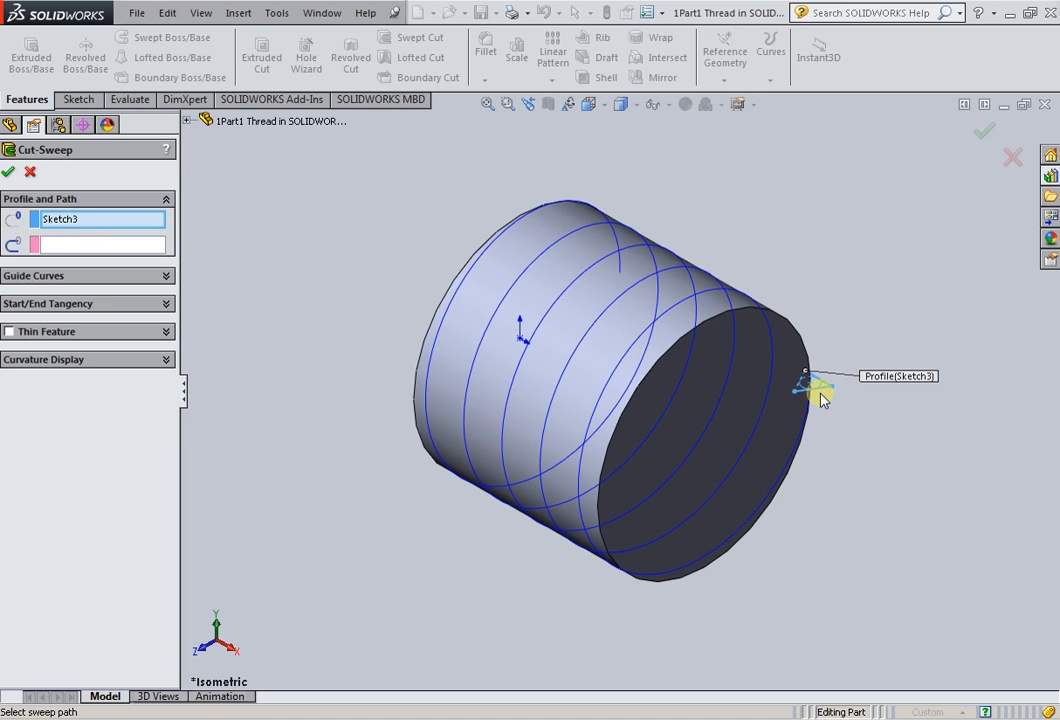
left_click(45, 244)
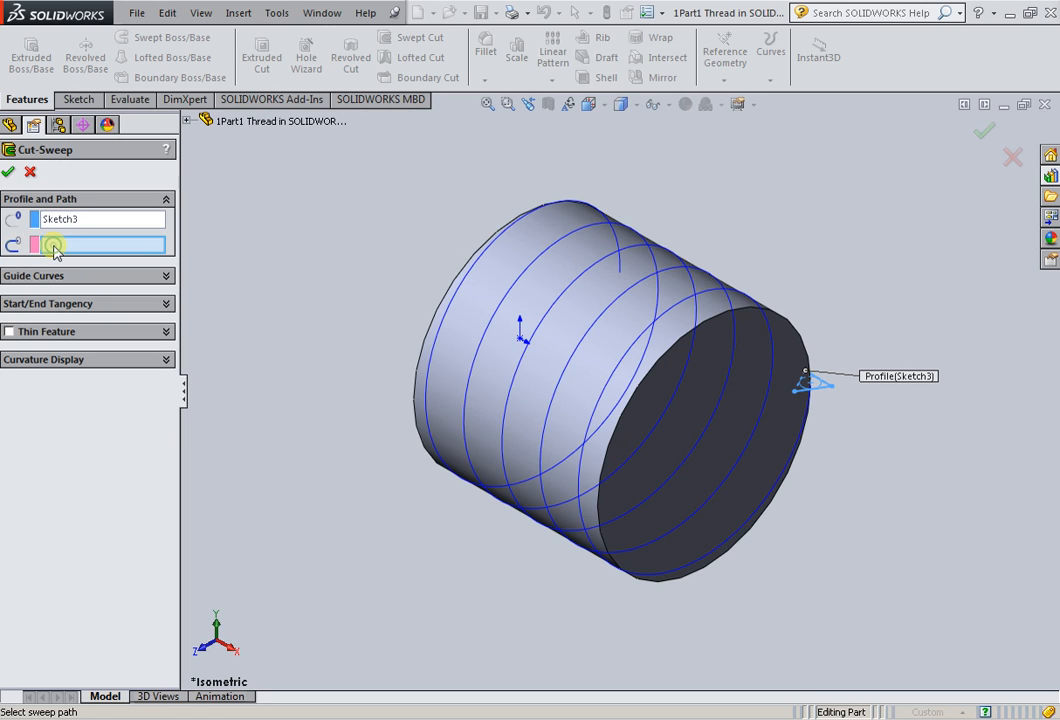
left_click(187, 121)
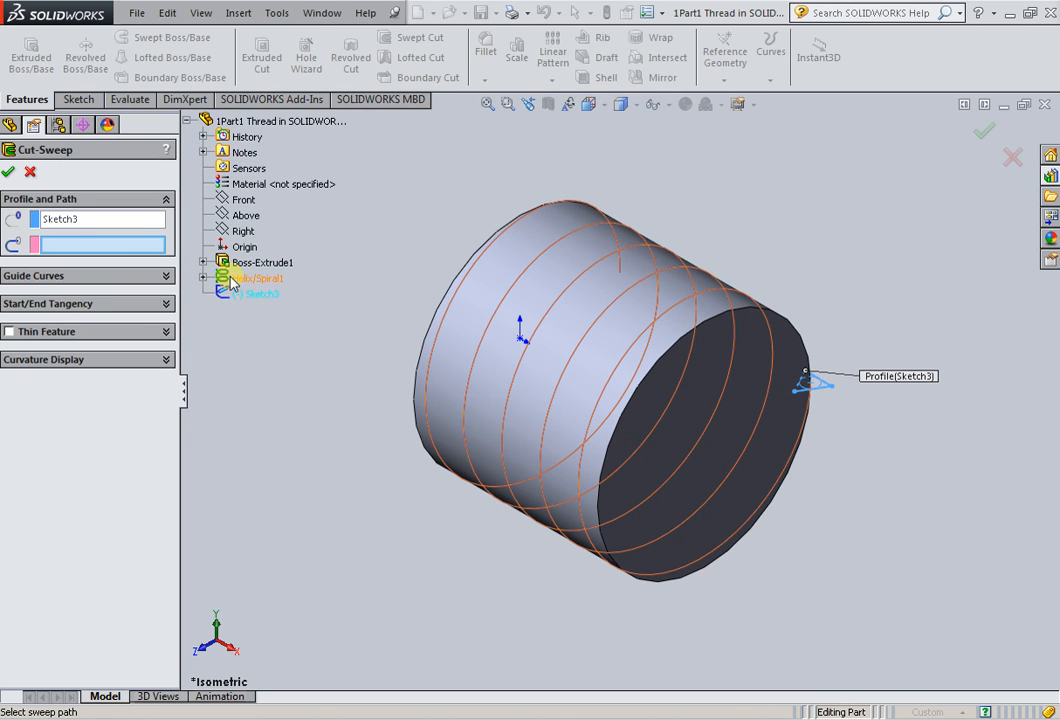
left_click(231, 281)
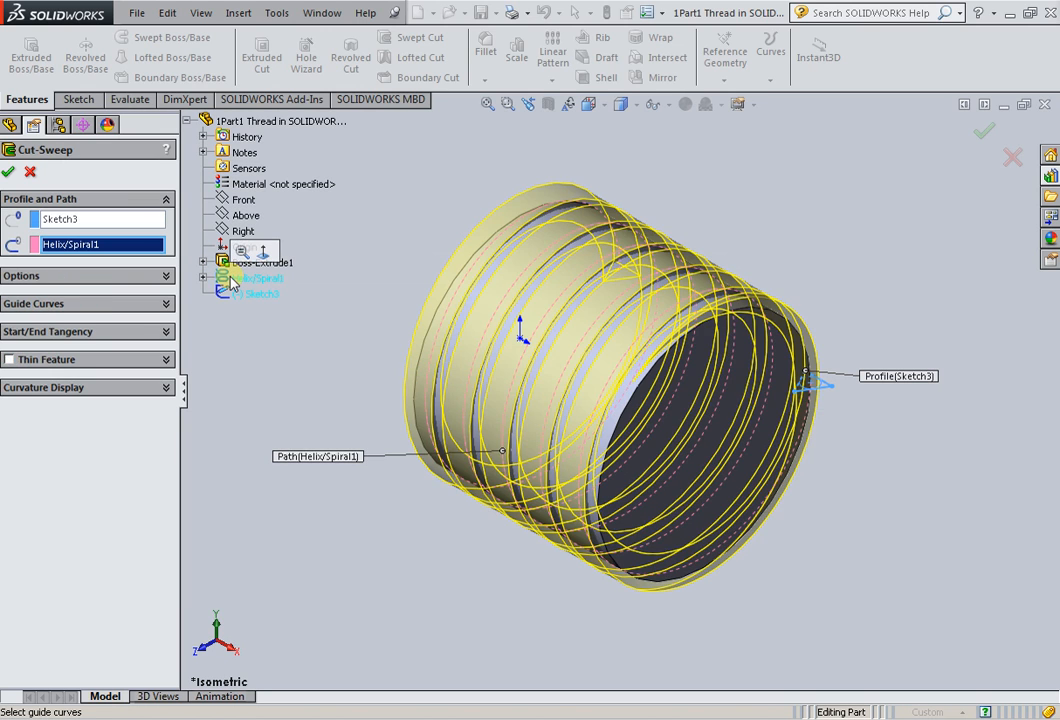
left_click(8, 172)
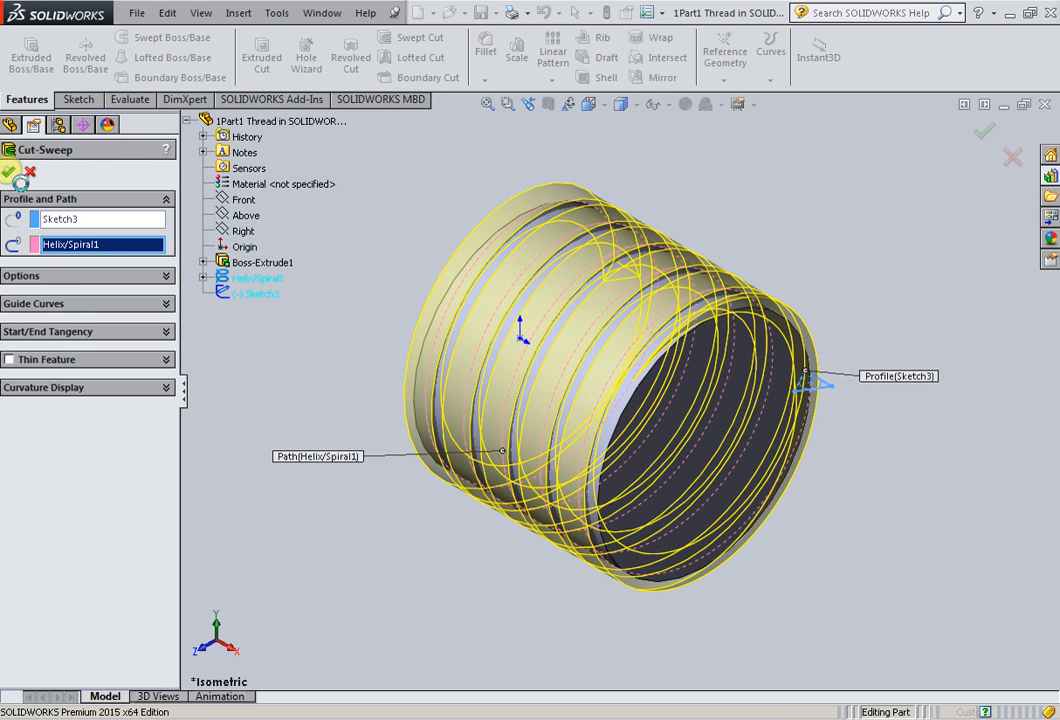
middle_click_drag(286, 311, 329, 288)
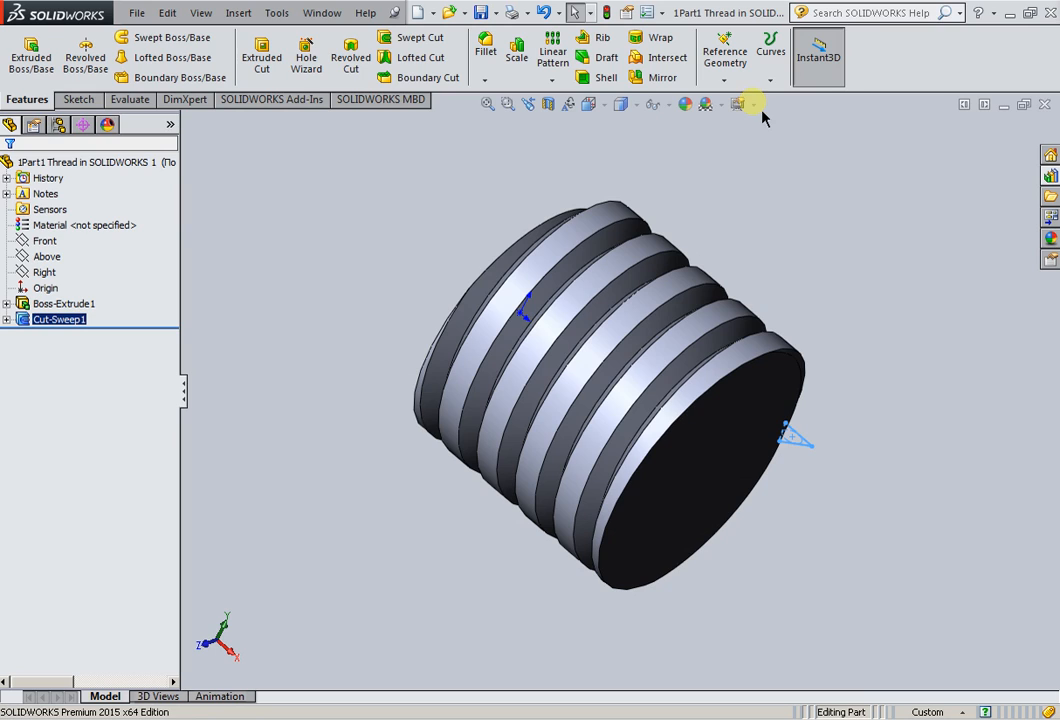
- Open the existing assembly file 1Assem1 from the English folder
left_click(330, 16)
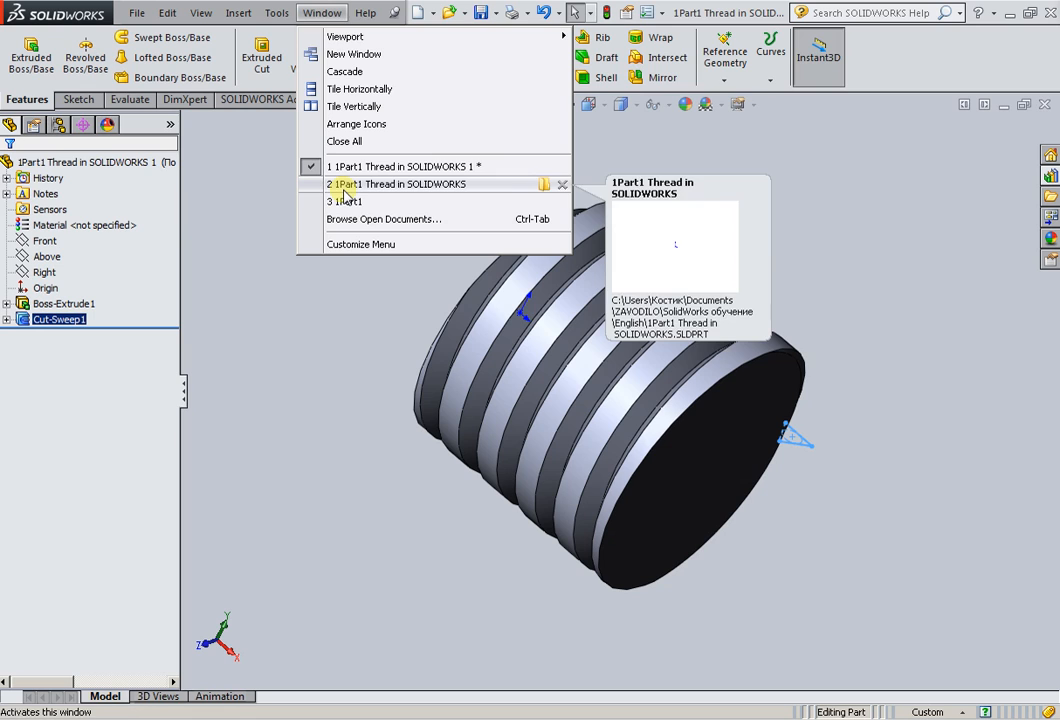
left_click(458, 14)
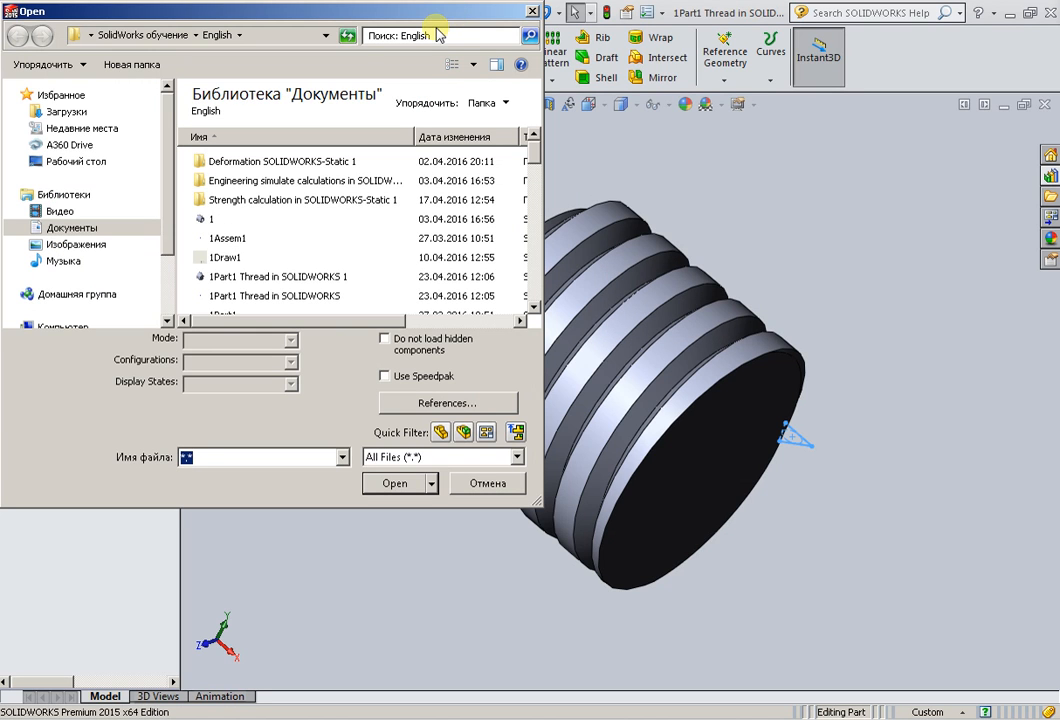
left_click(232, 240)
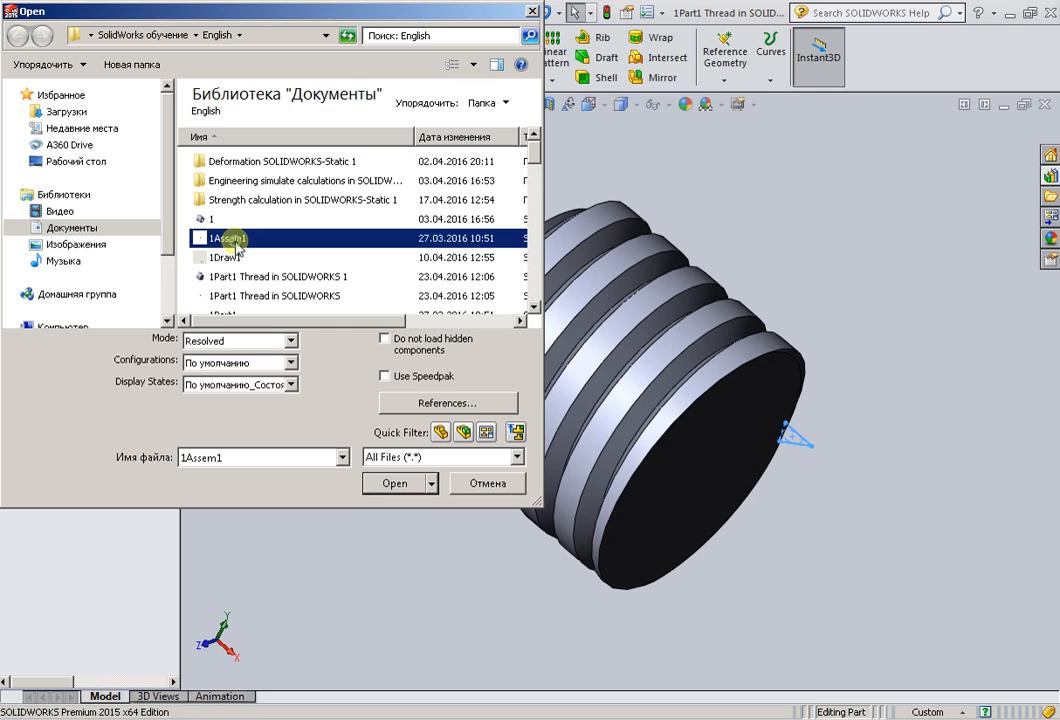
left_click(404, 485)
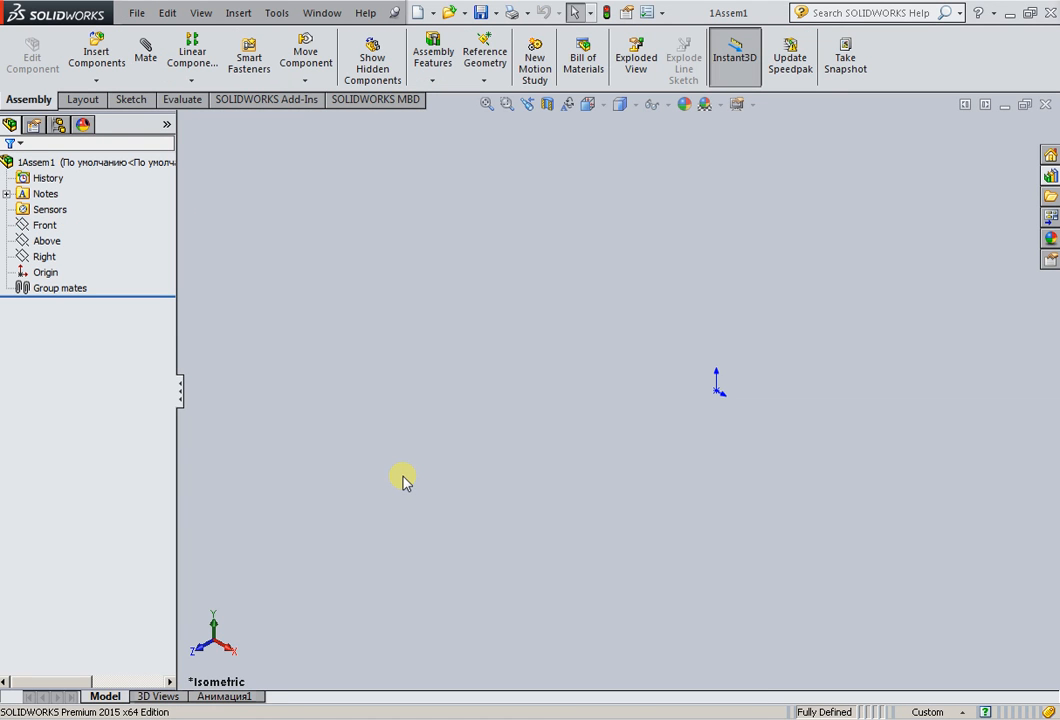
- Display the Design Library and collapse its tree to the top-level Toolbox entry
left_click(1049, 178)
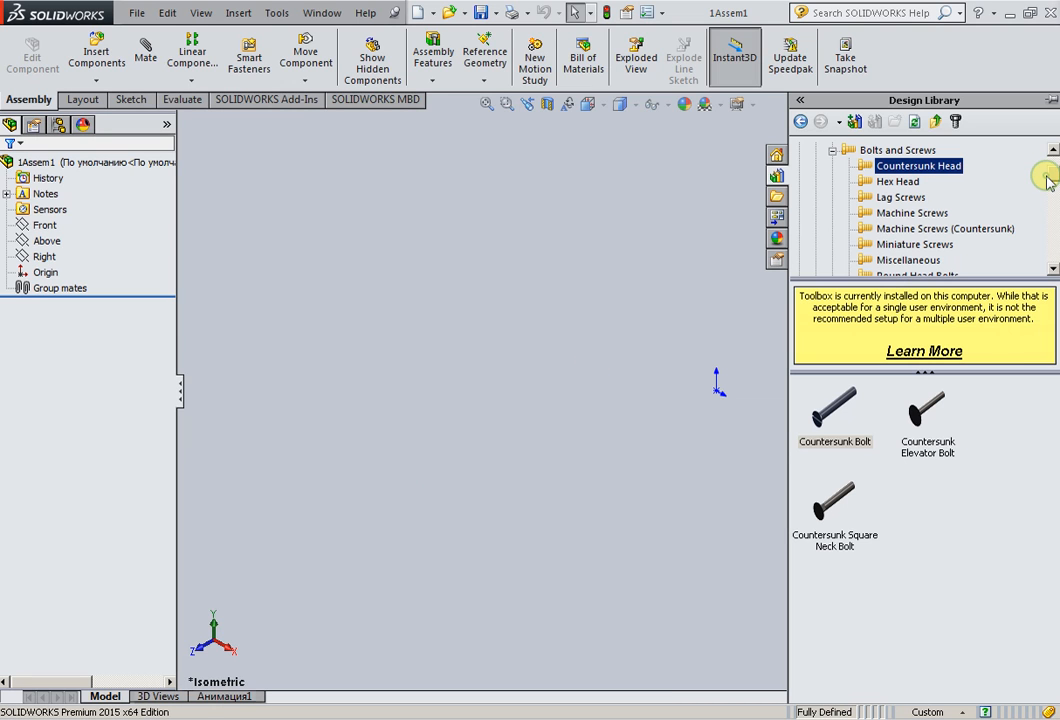
left_click(831, 151)
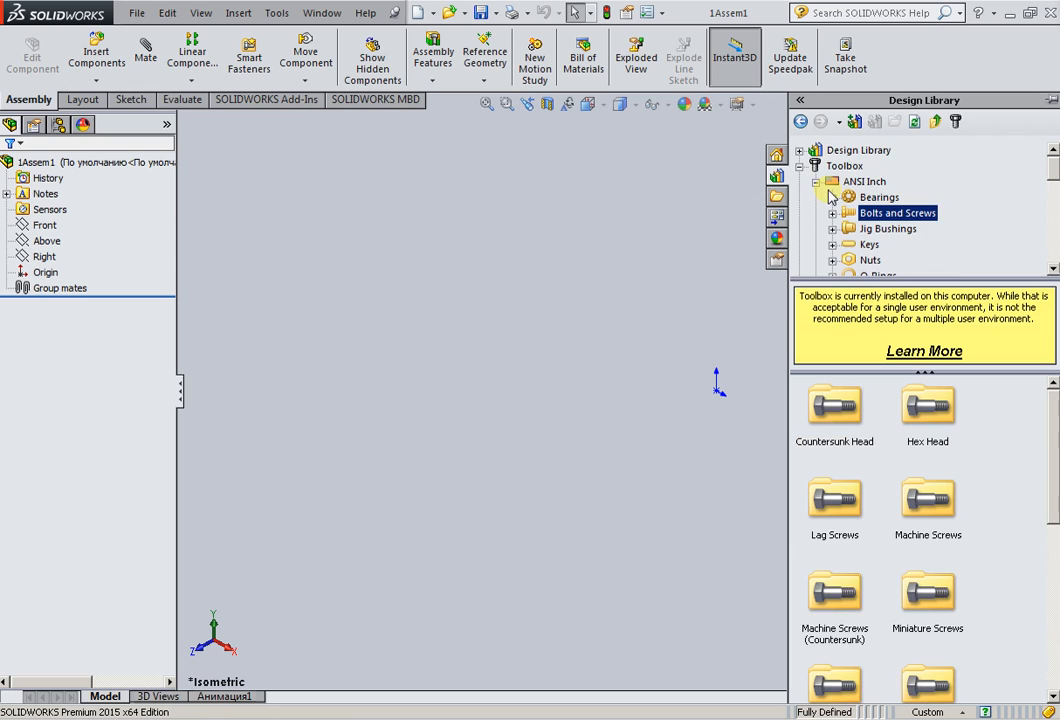
left_click(812, 182)
left_click(799, 166)
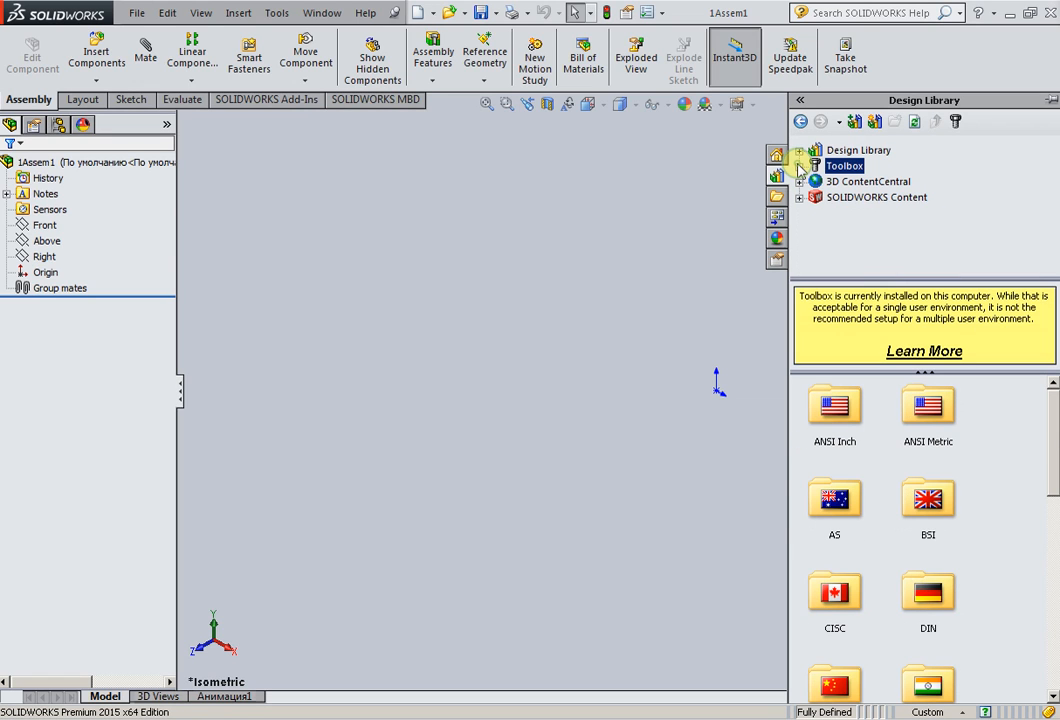
- Turn off the SOLIDWORKS Toolbox Browser add-in
left_click(662, 13)
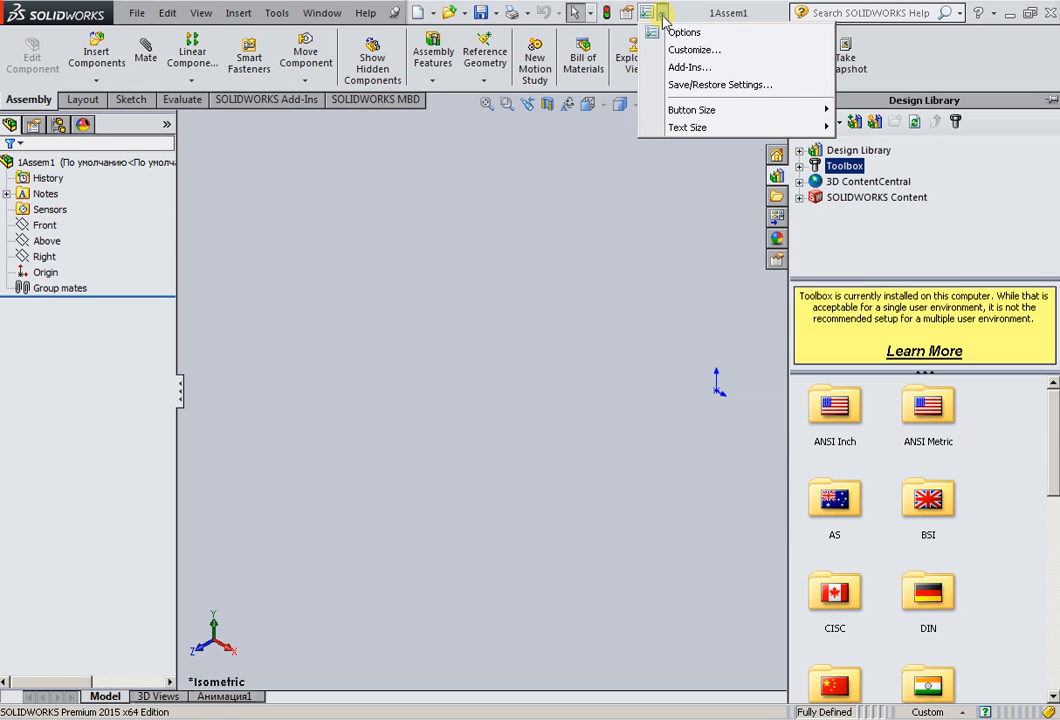
left_click(686, 67)
left_click(205, 321)
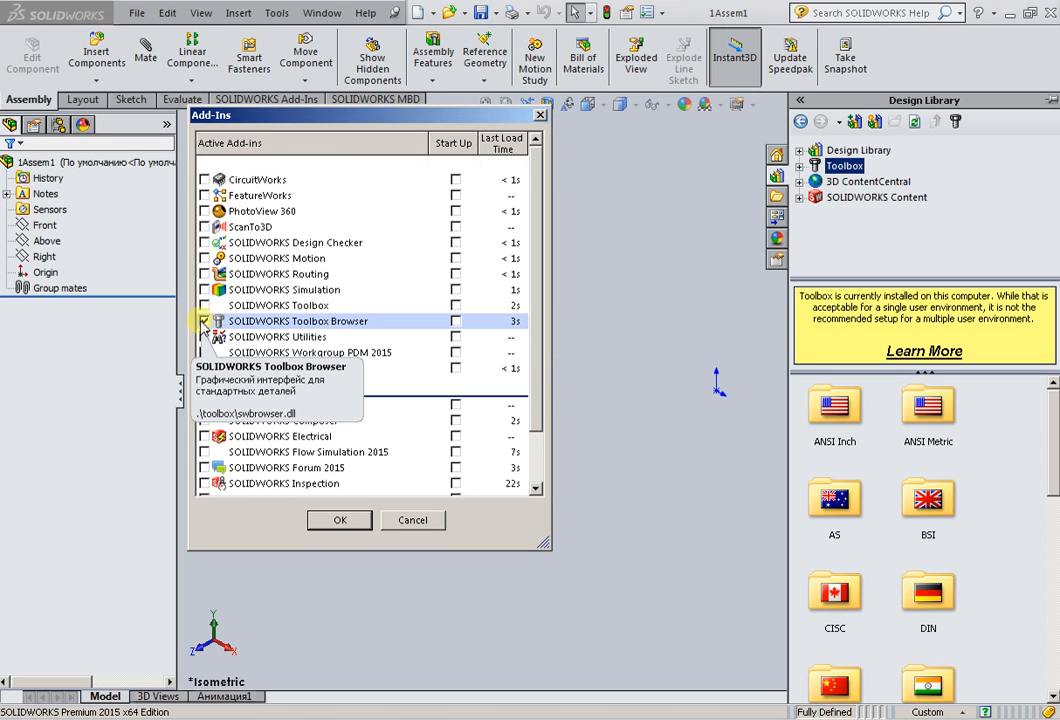
left_click(334, 521)
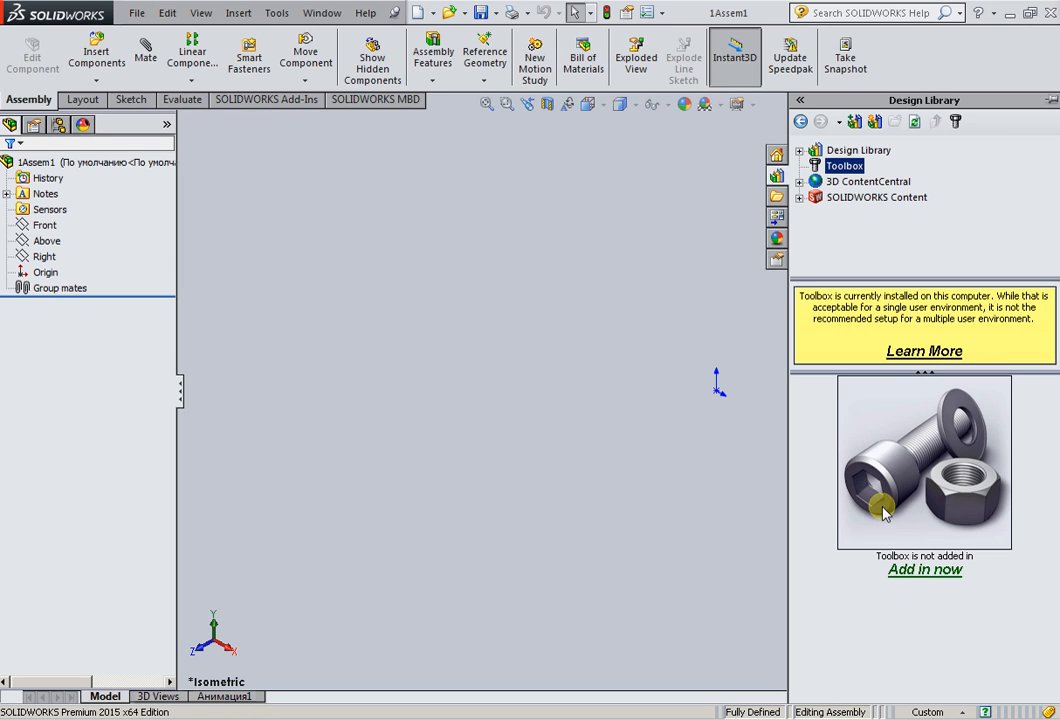
- Add in Toolbox from the Design Library and browse to ANSI Inch, Bolts and Screws, Countersunk Head
left_click(914, 578)
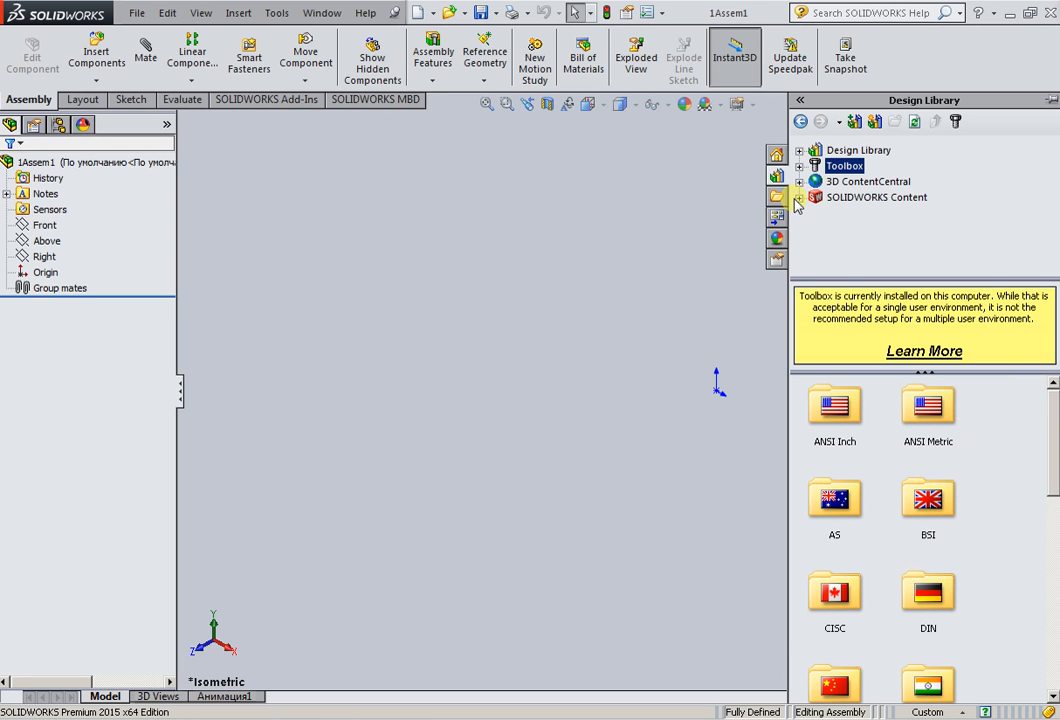
left_click(798, 166)
left_click(815, 164)
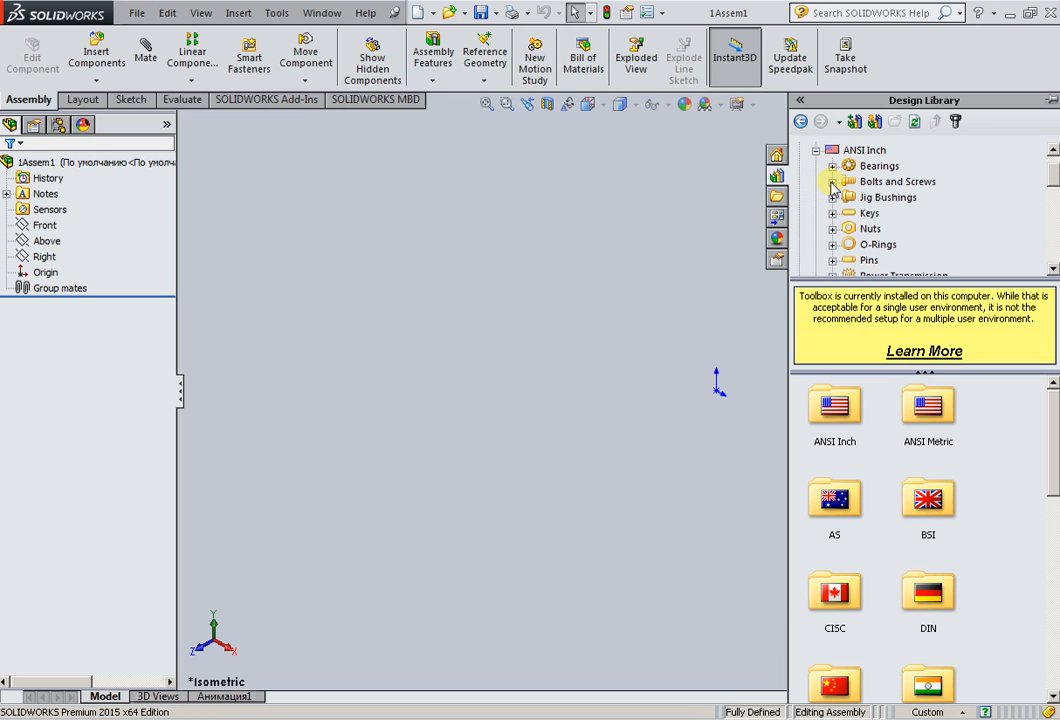
left_click(832, 182)
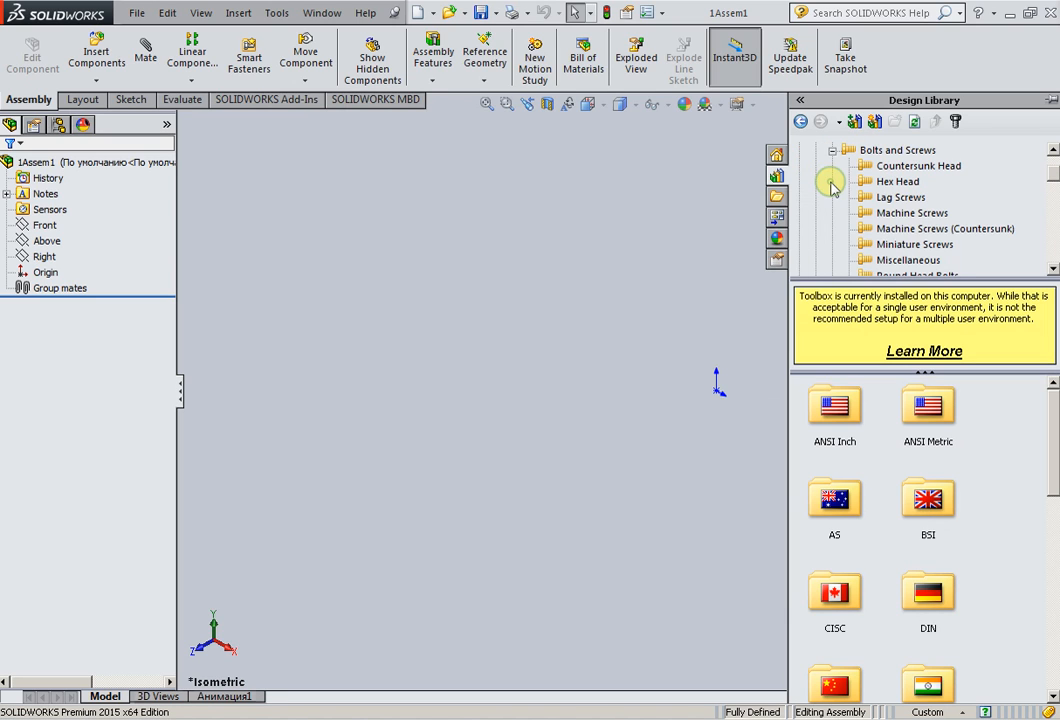
left_click(889, 167)
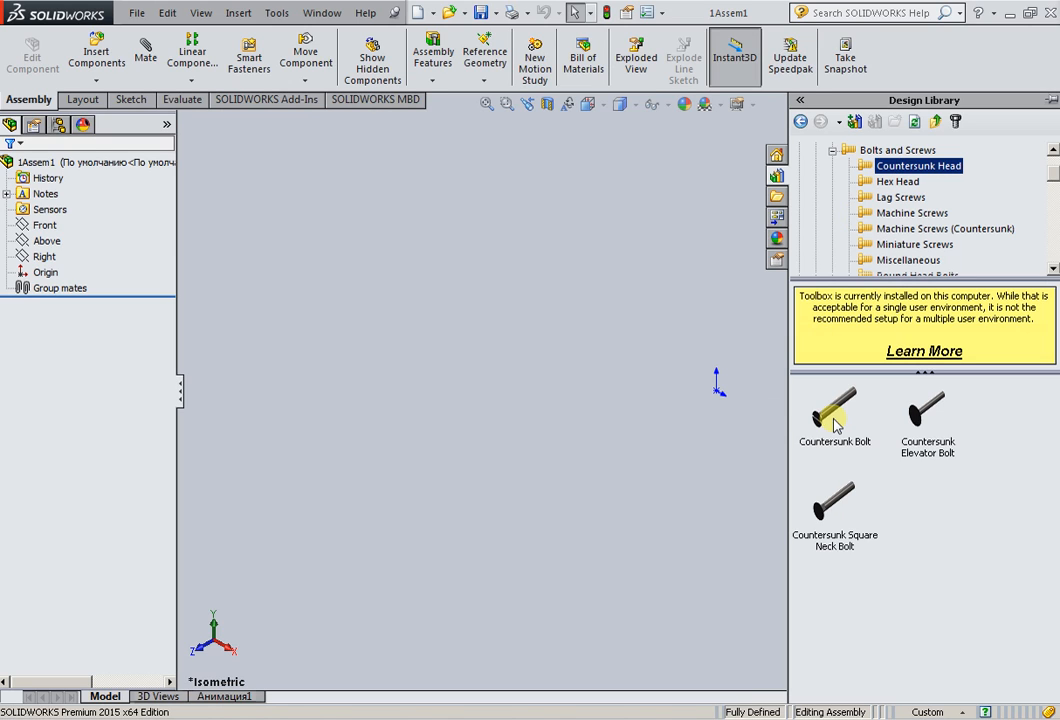
- Insert a Countersunk Bolt from the Toolbox at the assembly origin
mouse_move(836, 425)
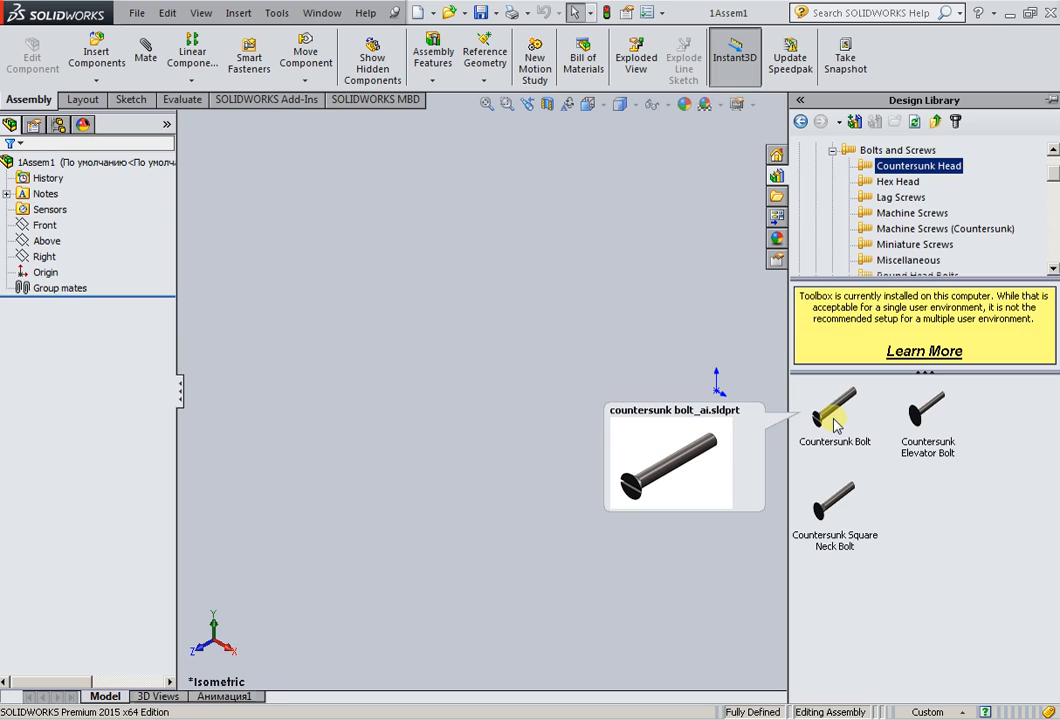
left_click(836, 420)
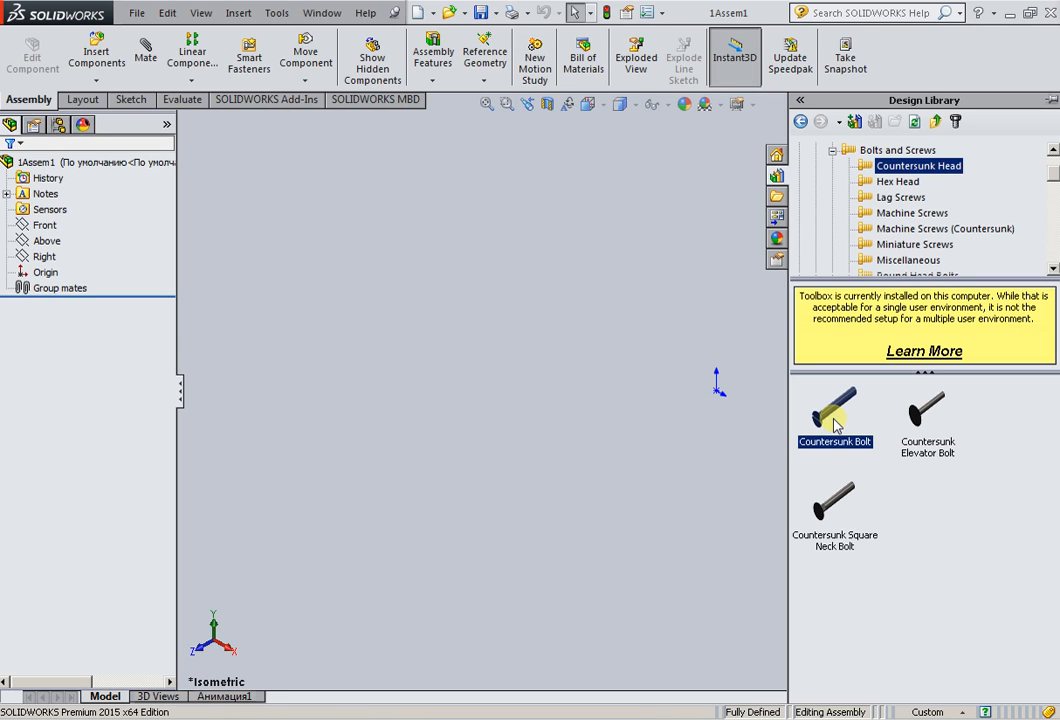
mouse_move(836, 425)
left_mouse_down()
mouse_move(592, 390)
mouse_move(636, 407)
mouse_move(610, 390)
left_mouse_up()
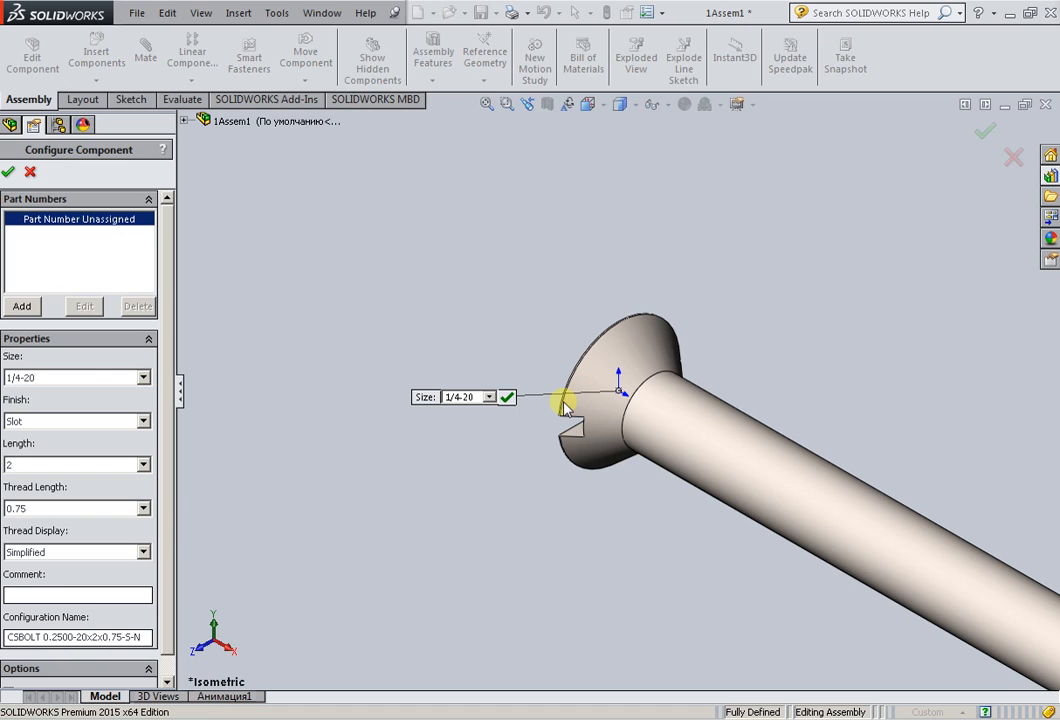
- Set the bolt's thread display to Schematic, accept the configuration and finish inserting components without placing more copies
left_click(146, 550)
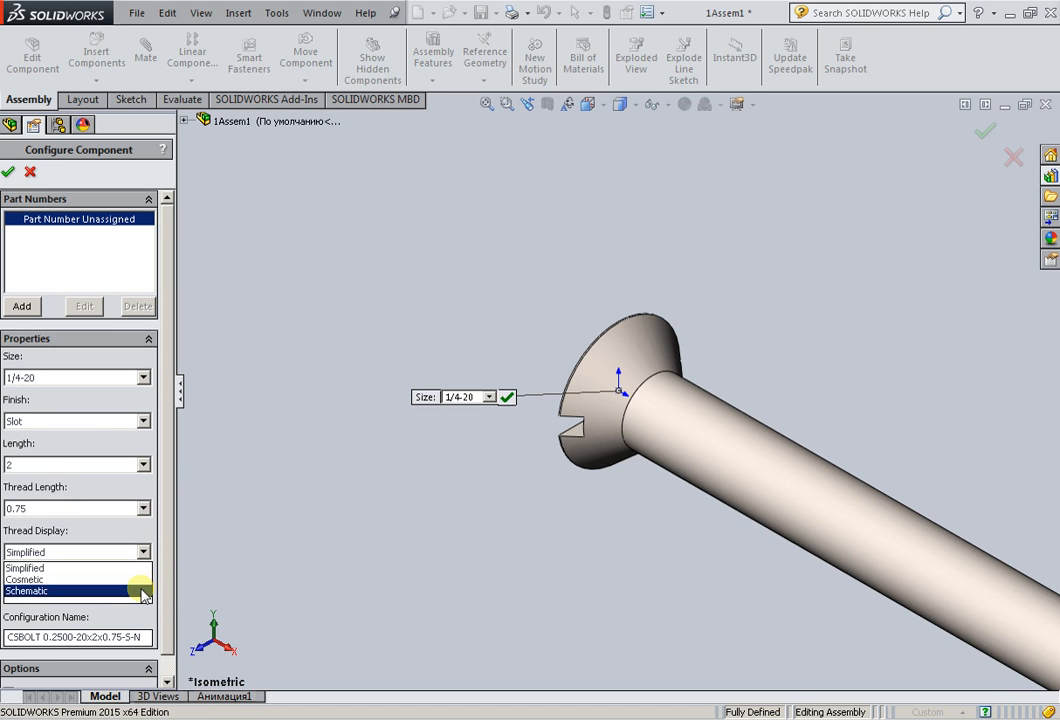
left_click(143, 591)
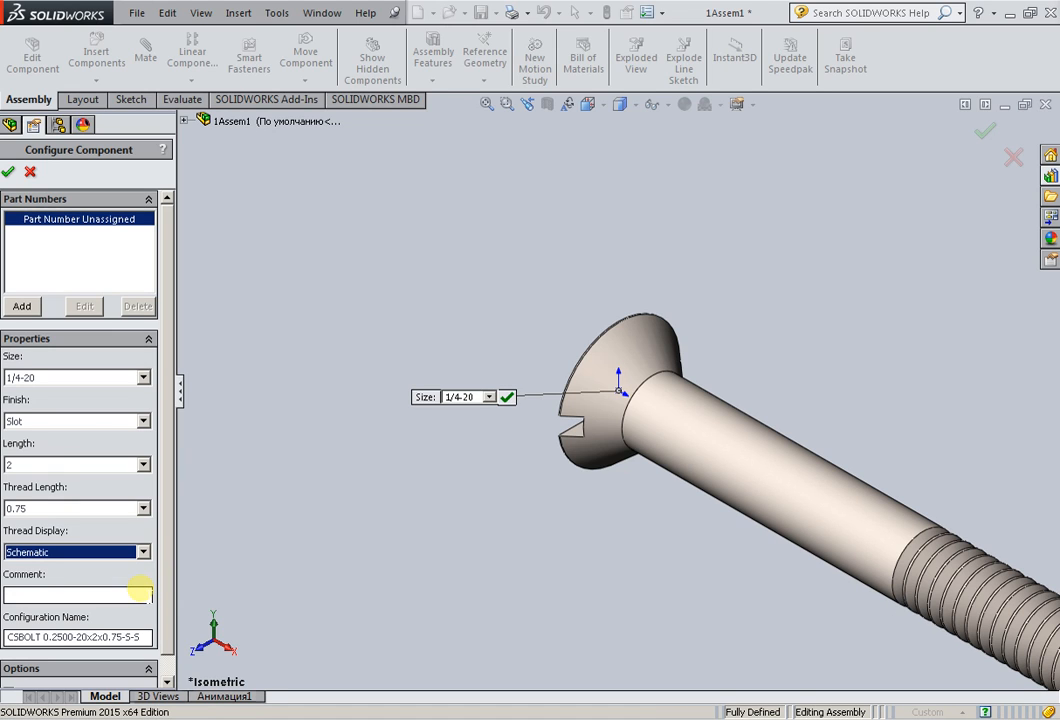
left_click(8, 172)
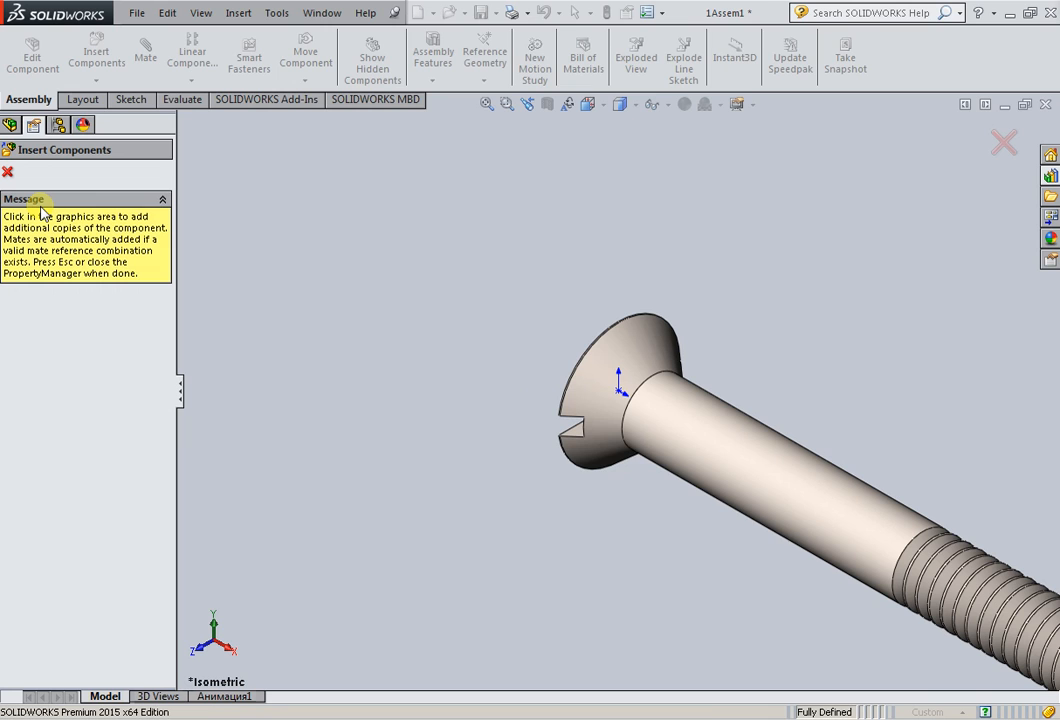
left_click(577, 385)
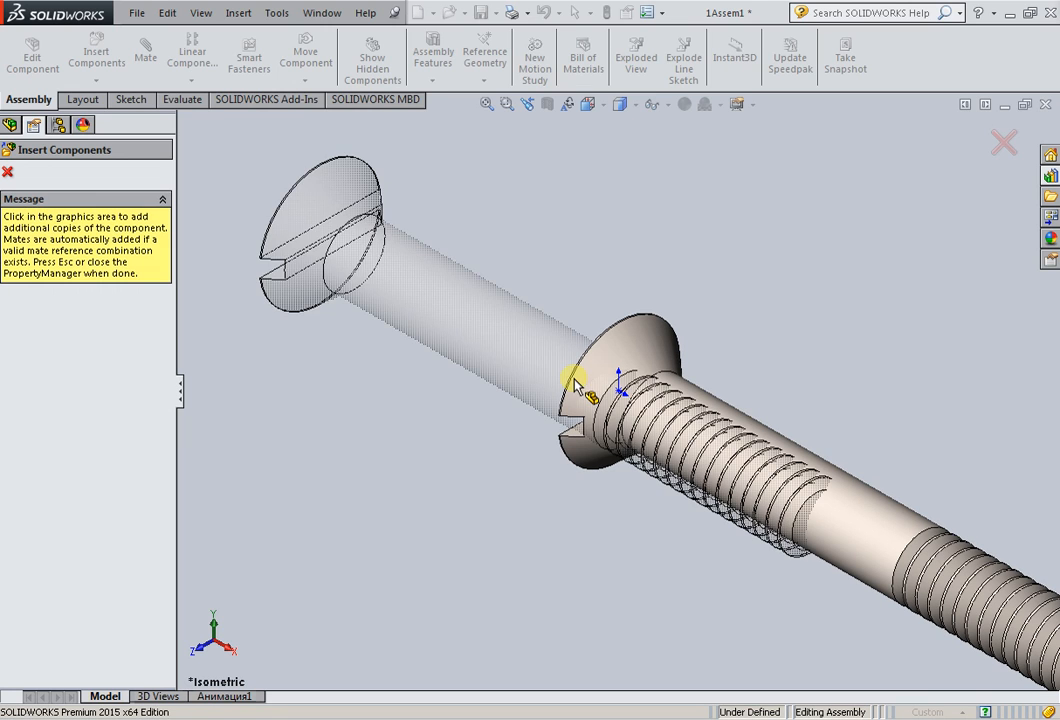
left_click(8, 172)
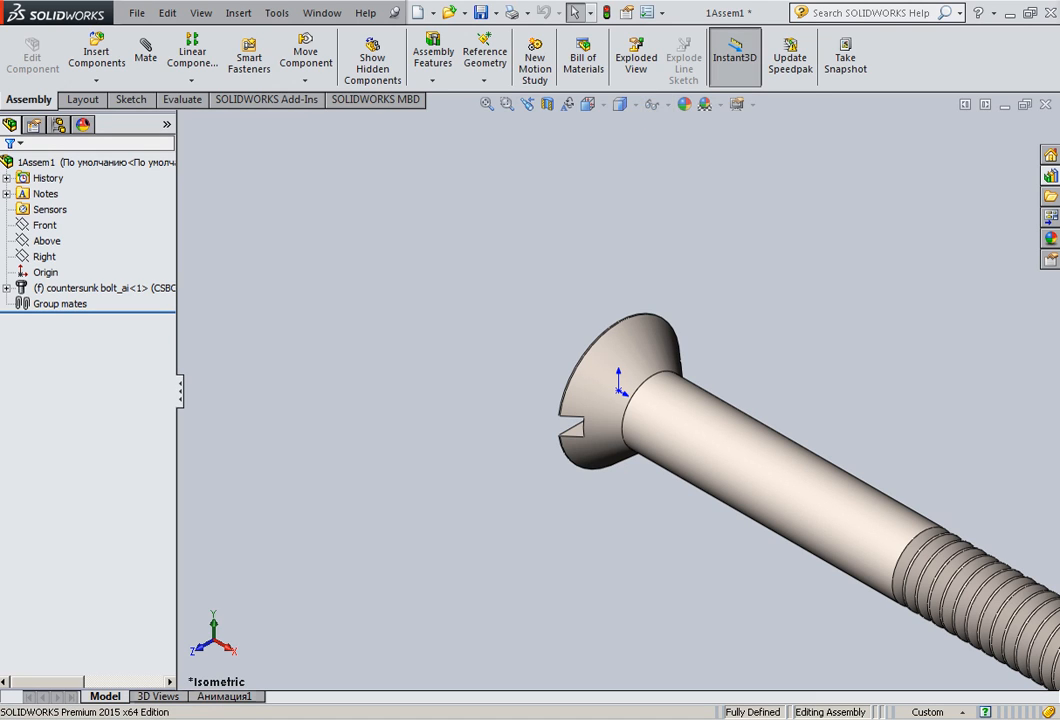
- Switch from the assembly to the open part document 1Part1
left_click(587, 106)
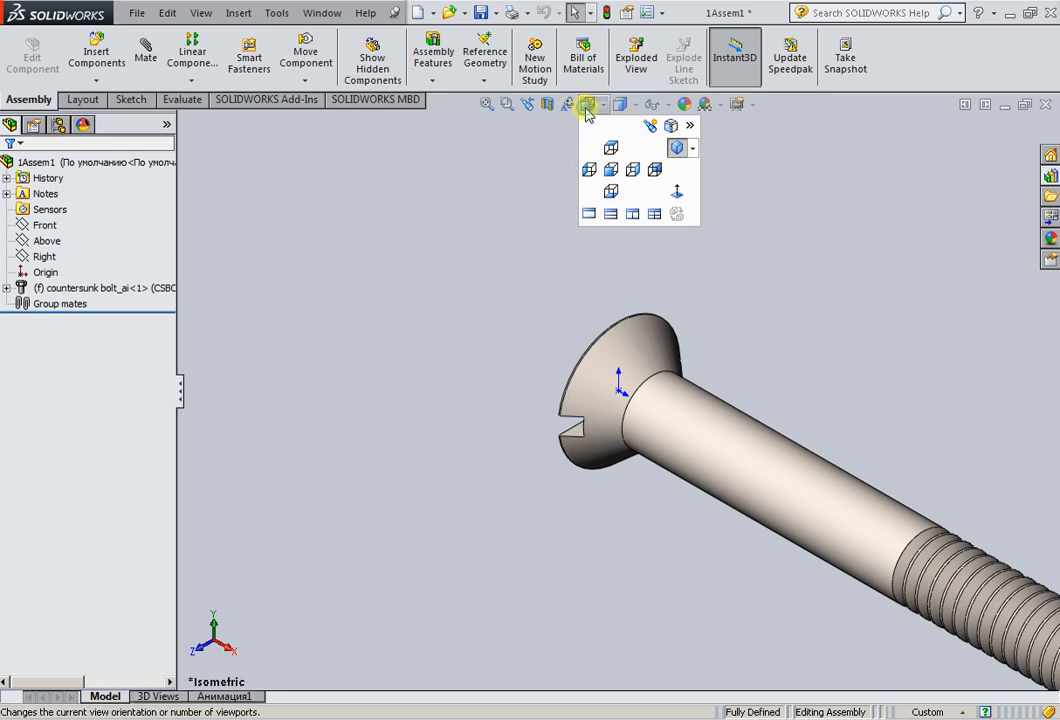
left_click(676, 147)
left_click(321, 13)
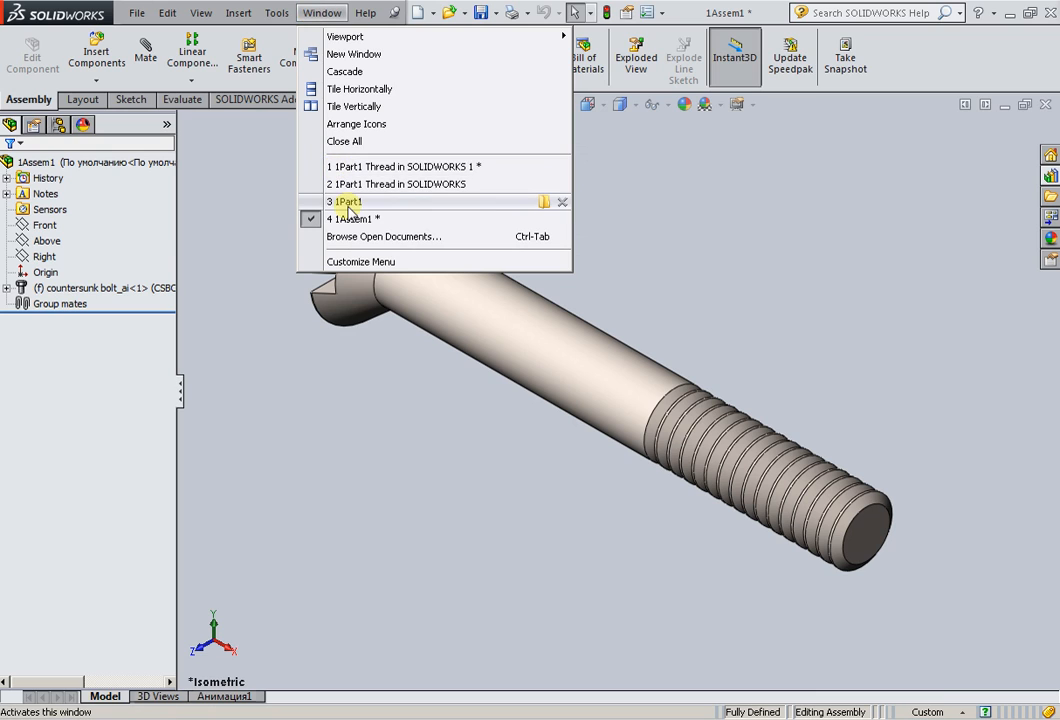
mouse_move(349, 207)
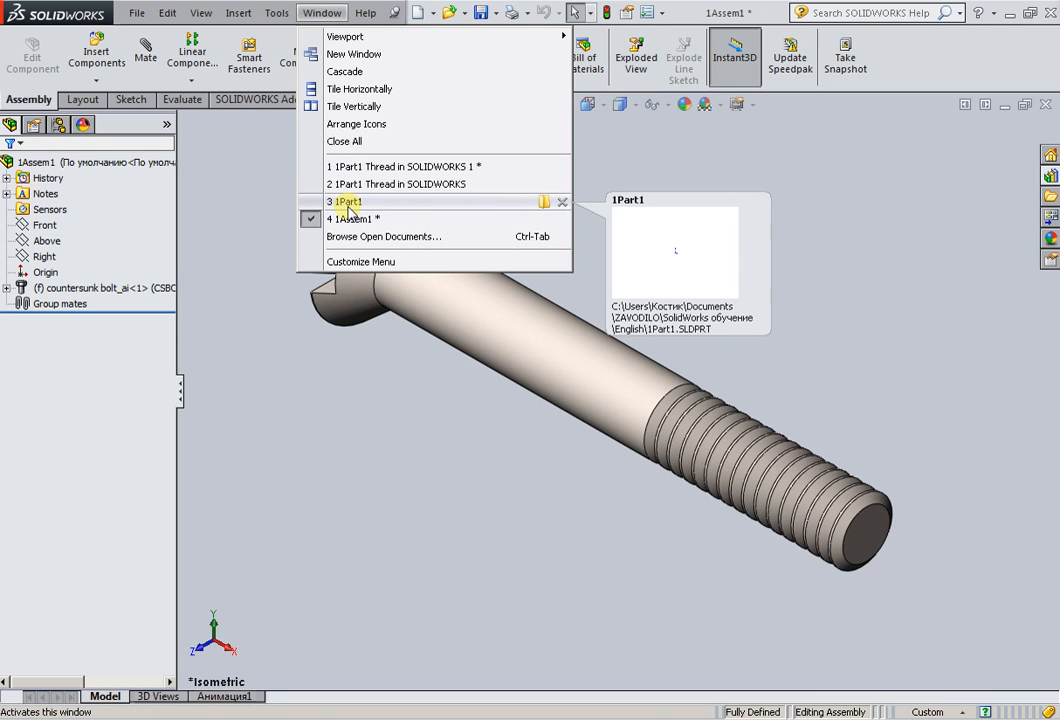
left_click(349, 204)
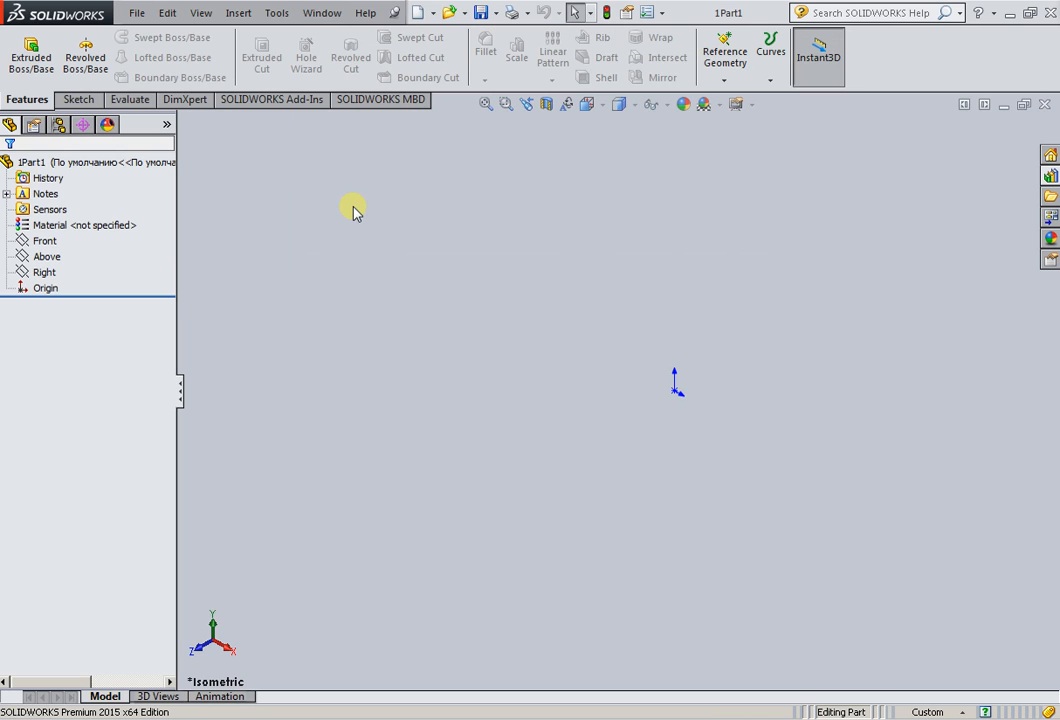
- Insert the Toolbox Countersunk Bolt into the empty part as a derived part, located concentric with the origin
left_click(1050, 178)
left_click_drag(833, 428, 676, 396)
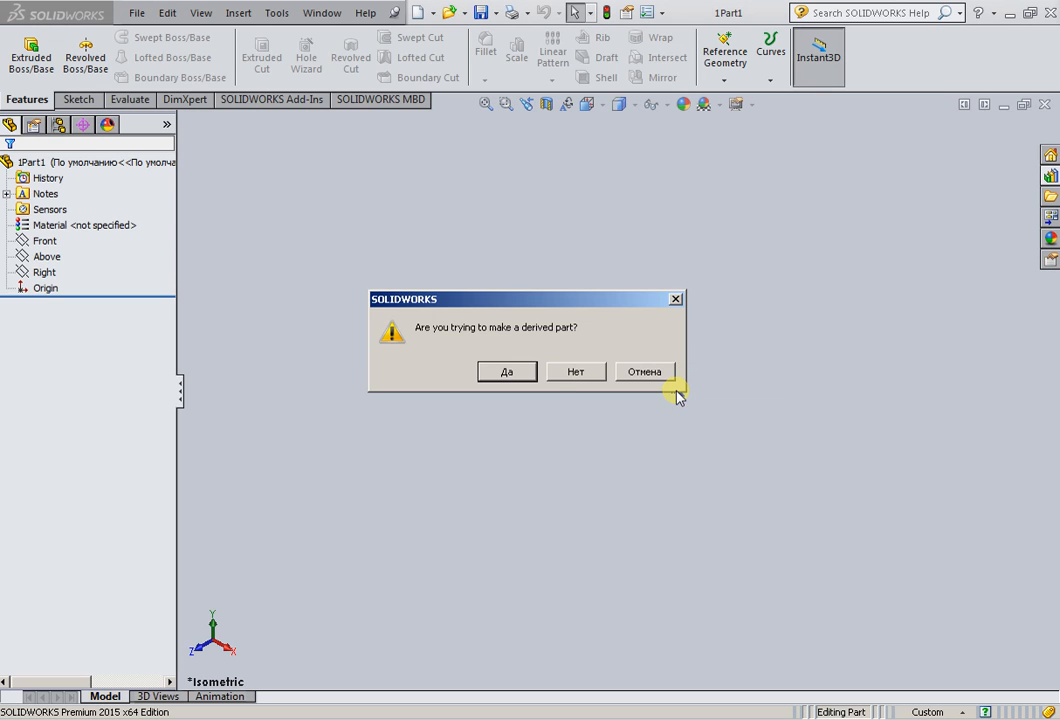
left_click(506, 371)
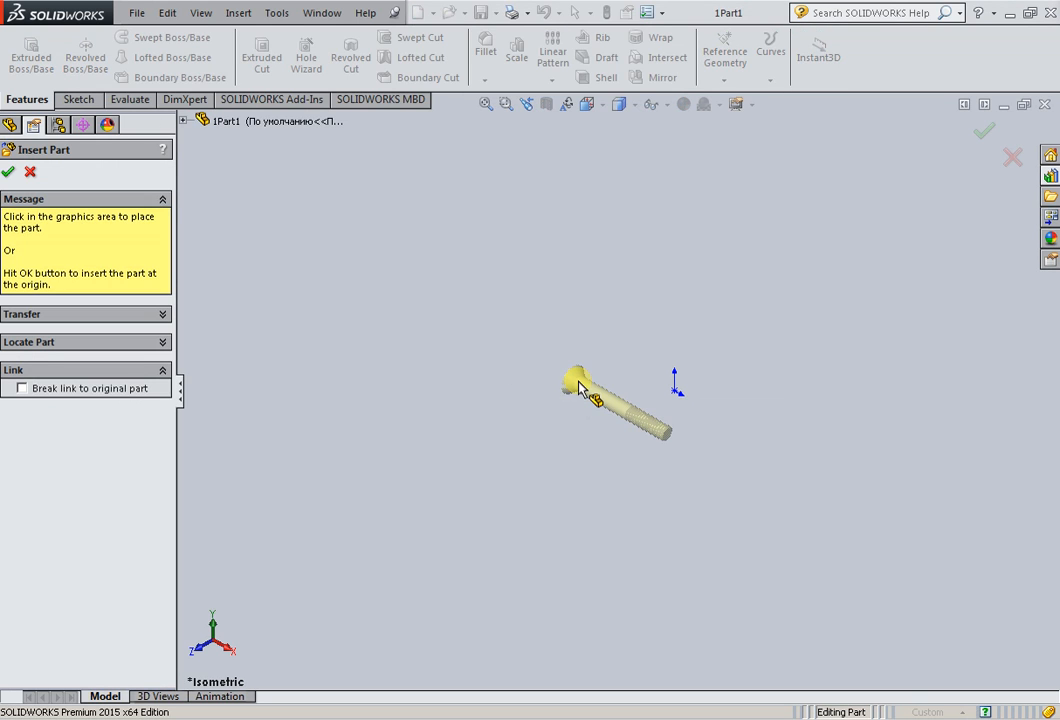
left_click(676, 394)
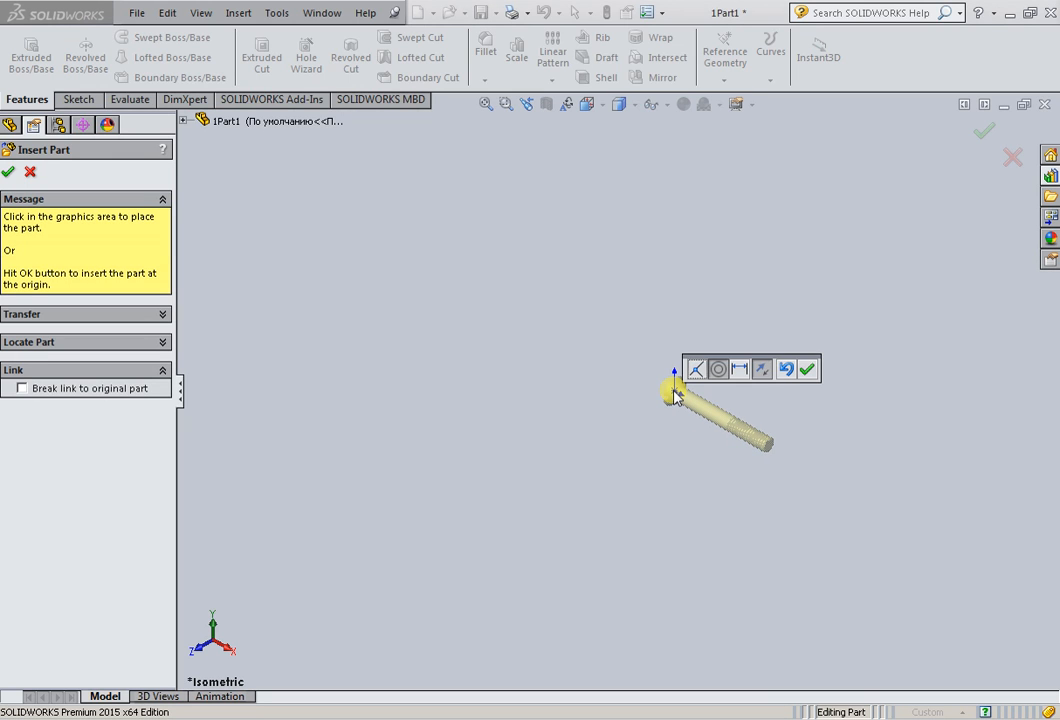
left_click(806, 369)
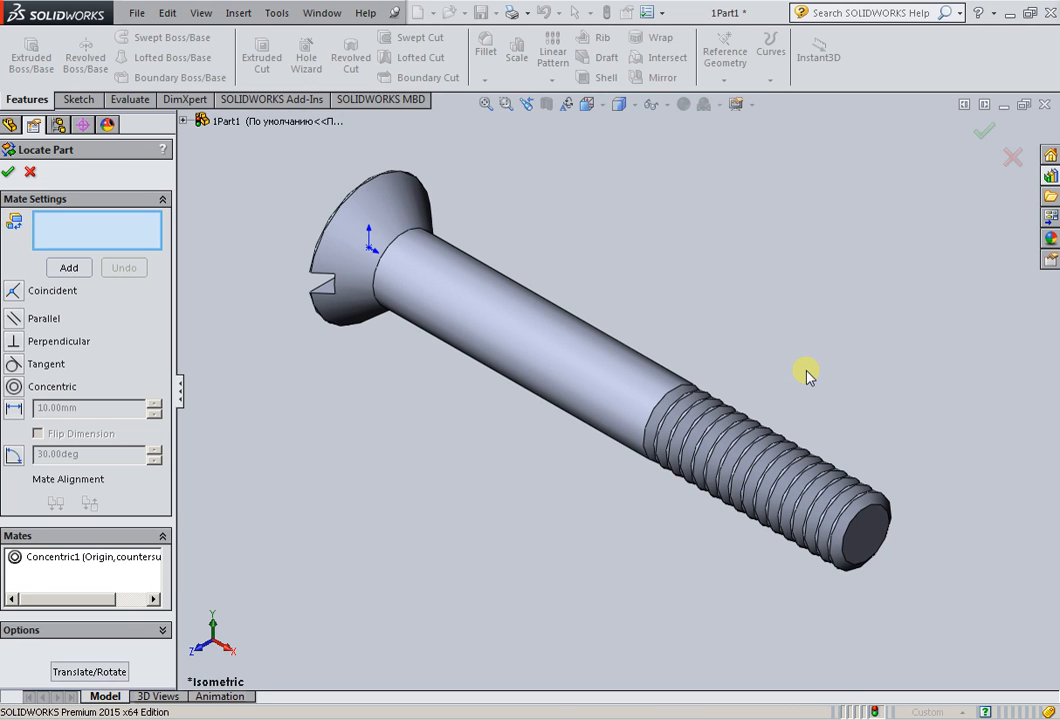
left_click(8, 175)
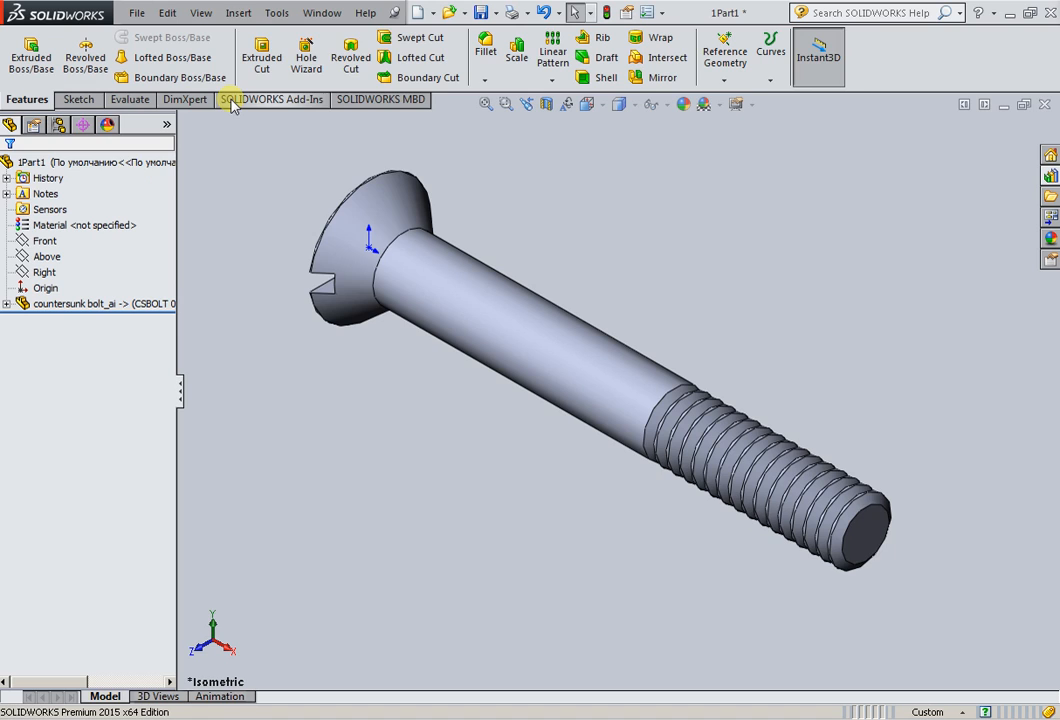
- Add a cosmetic thread on the shank from the circular edge under the bolt head, with standard None, diameter 5.35 mm and Up to Next
left_click(240, 16)
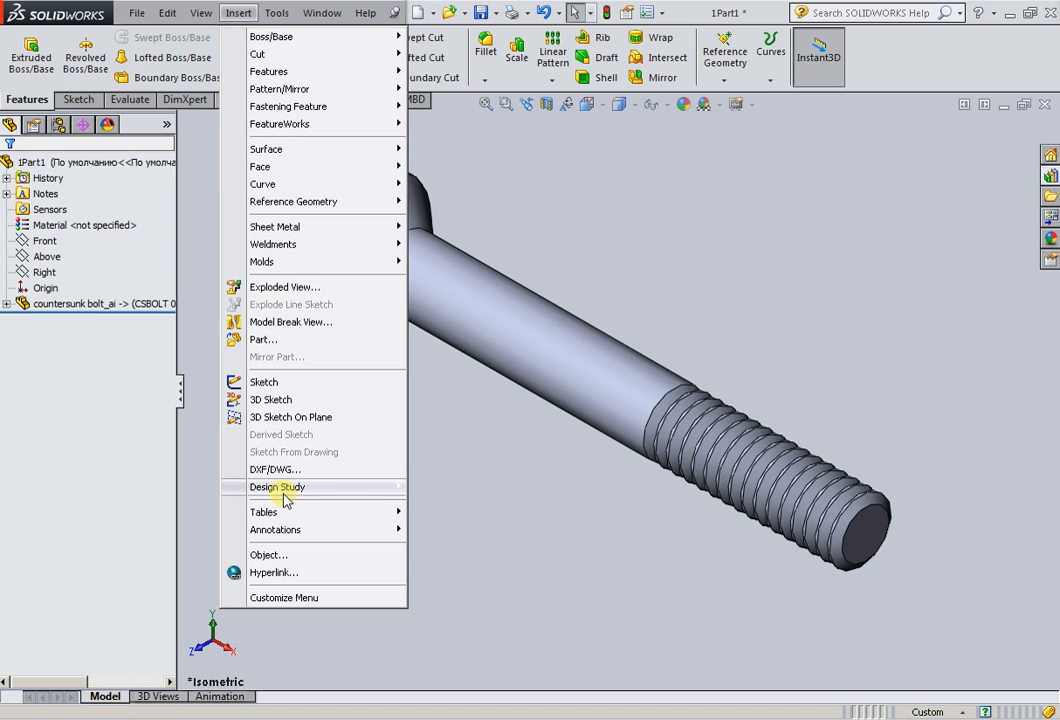
mouse_move(284, 531)
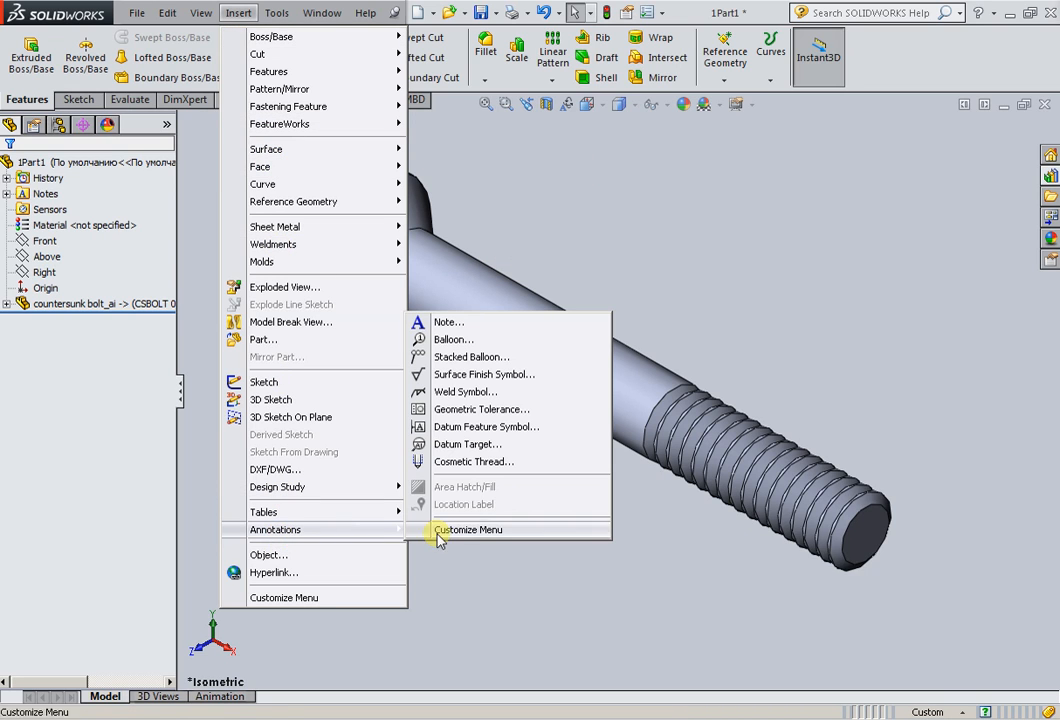
left_click(460, 464)
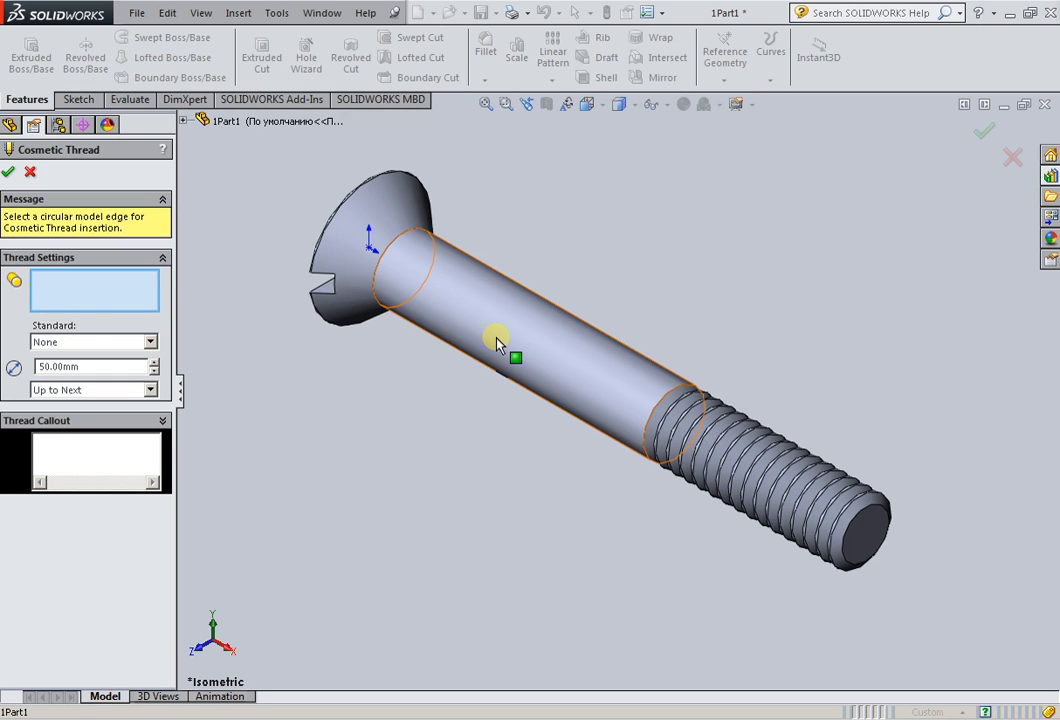
left_click(397, 249)
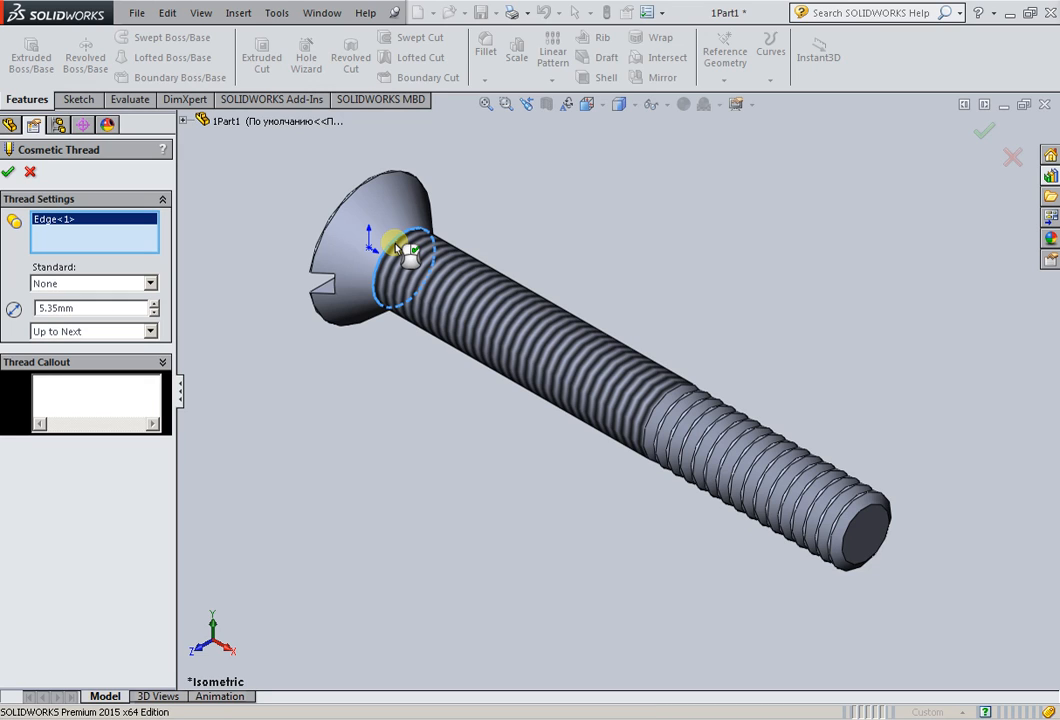
left_click(151, 284)
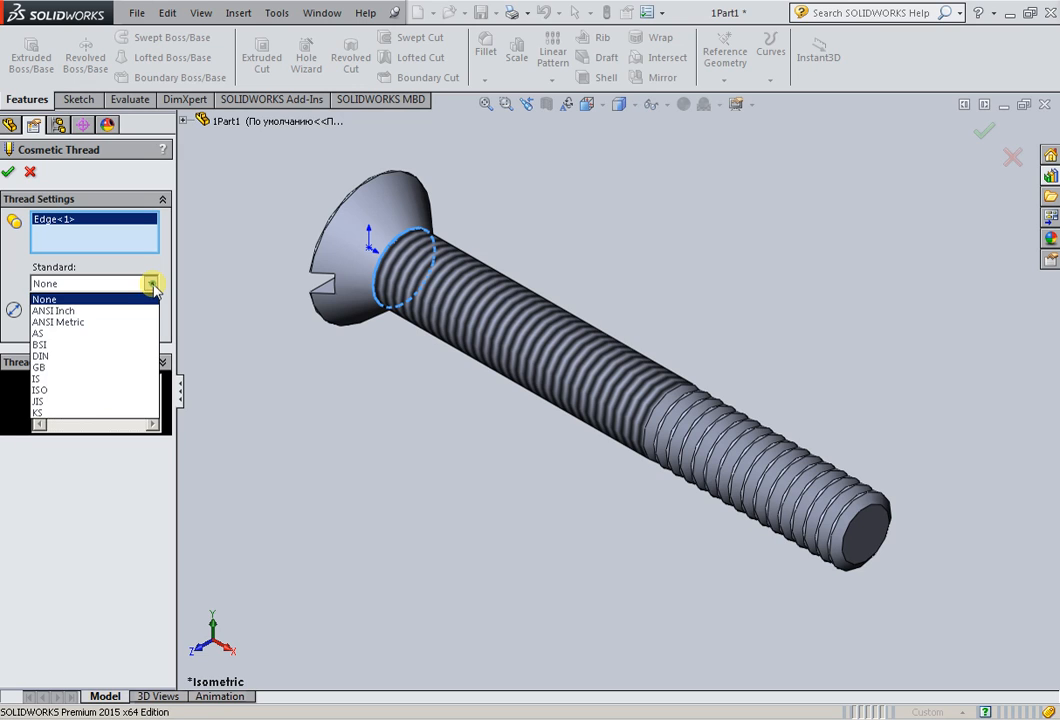
left_click(151, 284)
left_click(151, 284)
left_click(151, 284)
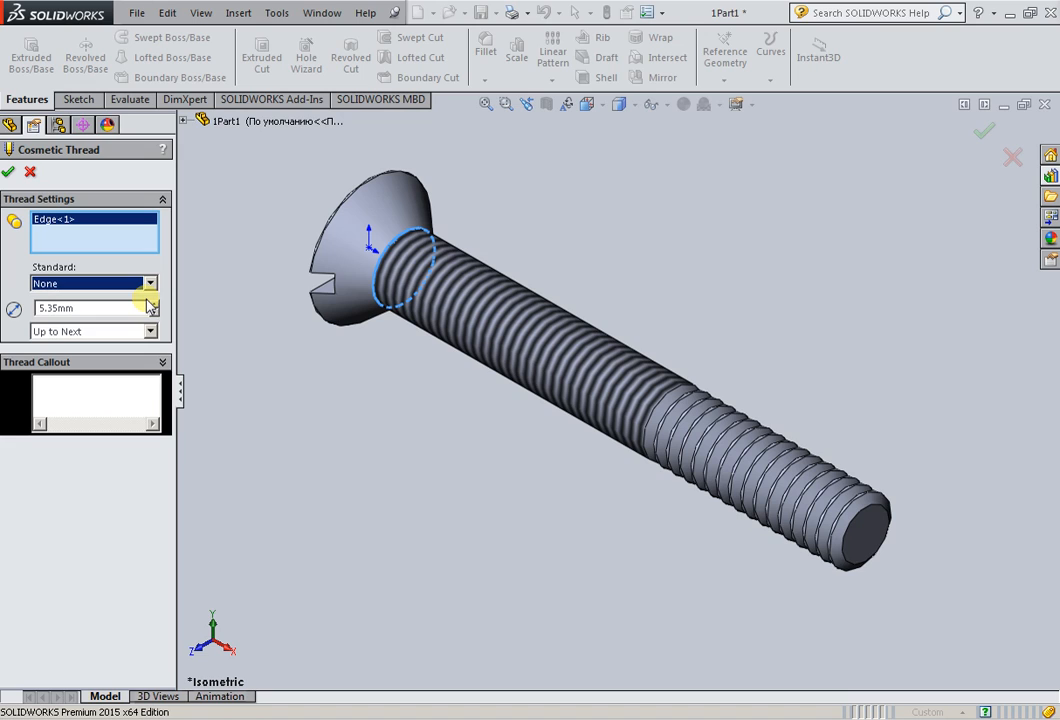
left_click(150, 284)
left_click(149, 284)
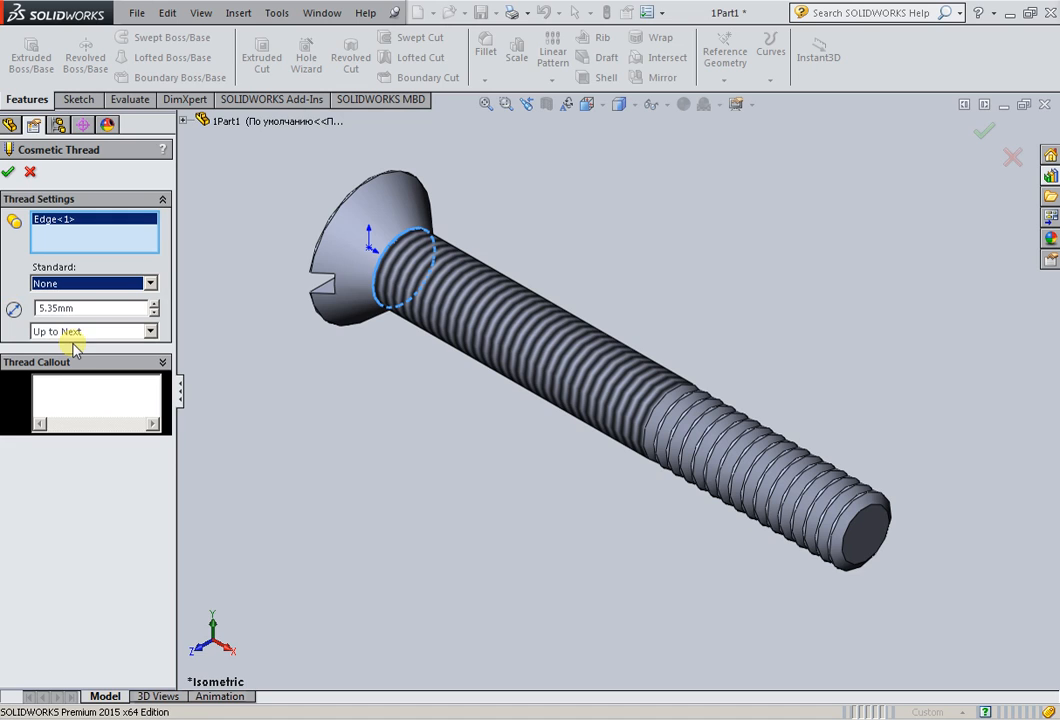
left_click(10, 168)
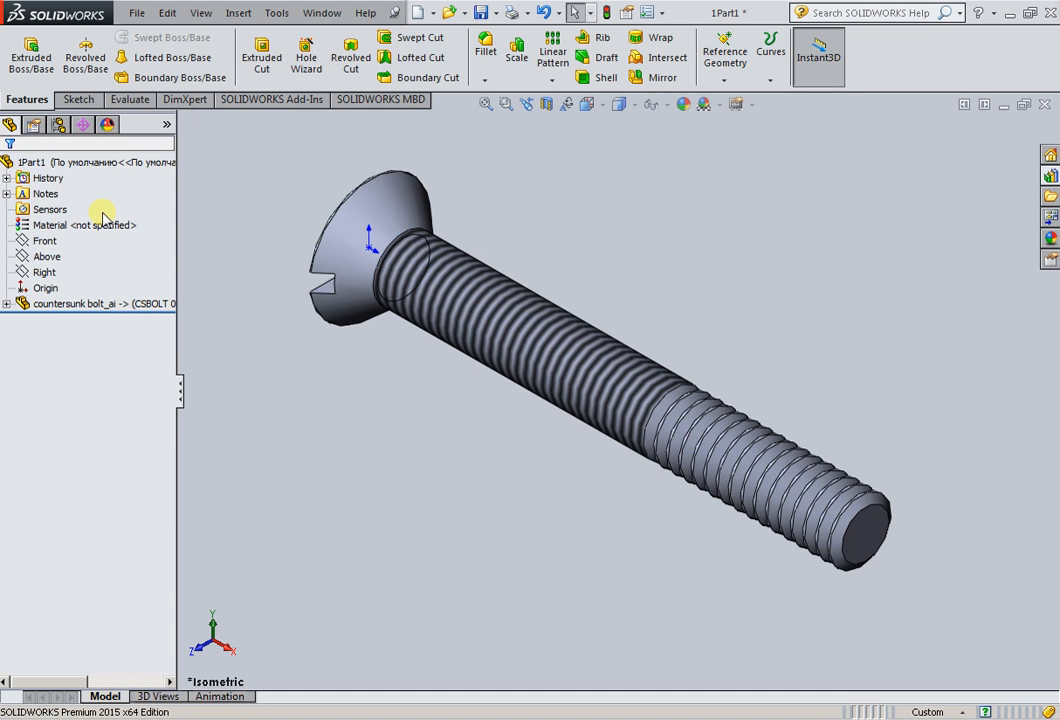
middle_click_drag(502, 350, 556, 382)
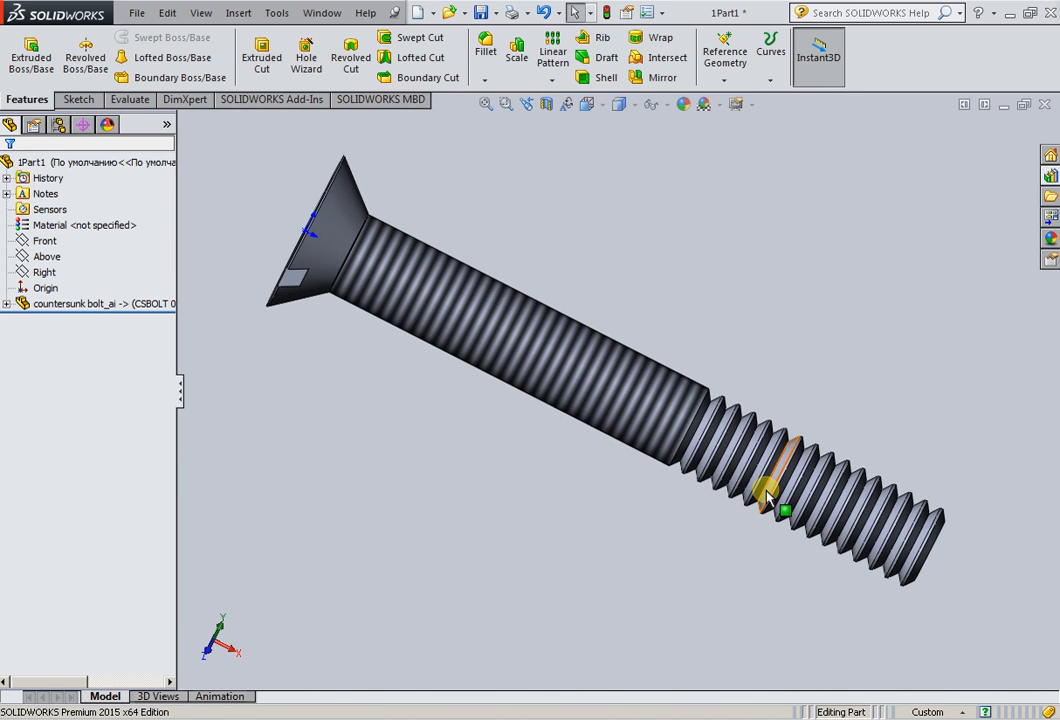
left_click(767, 497)
mouse_move(767, 497)
middle_mouse_down()
mouse_move(750, 525)
mouse_move(724, 518)
mouse_move(763, 481)
middle_mouse_up()
left_click(948, 172)
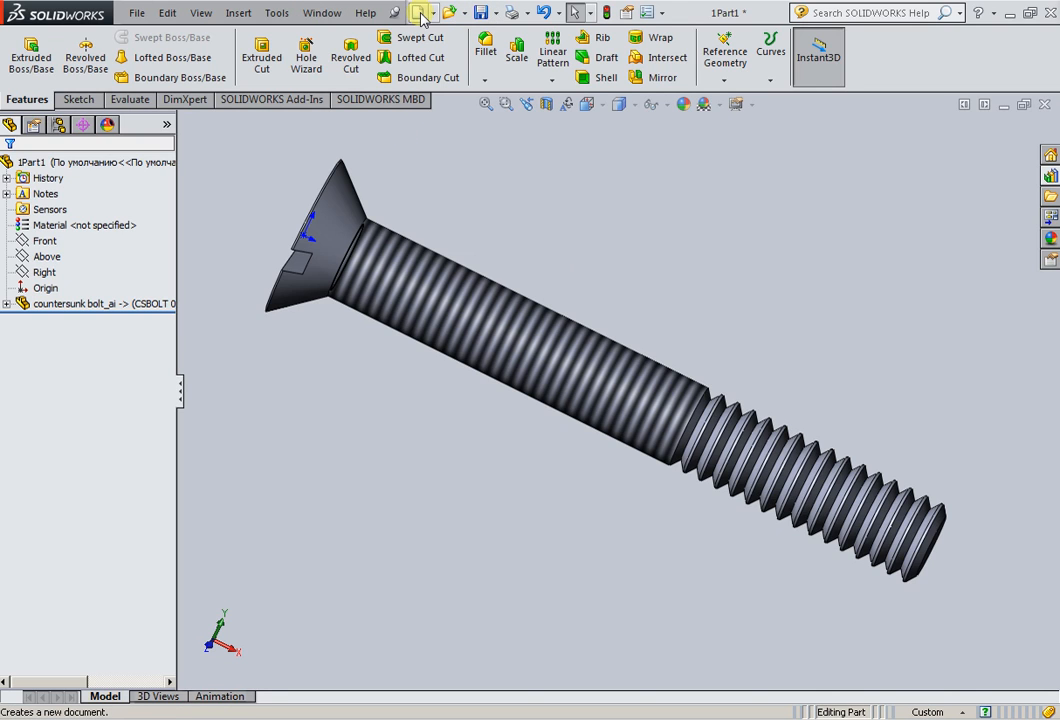
- Create a new drawing document on an A (ANSI) Landscape sheet with the sheet format displayed
left_click(422, 18)
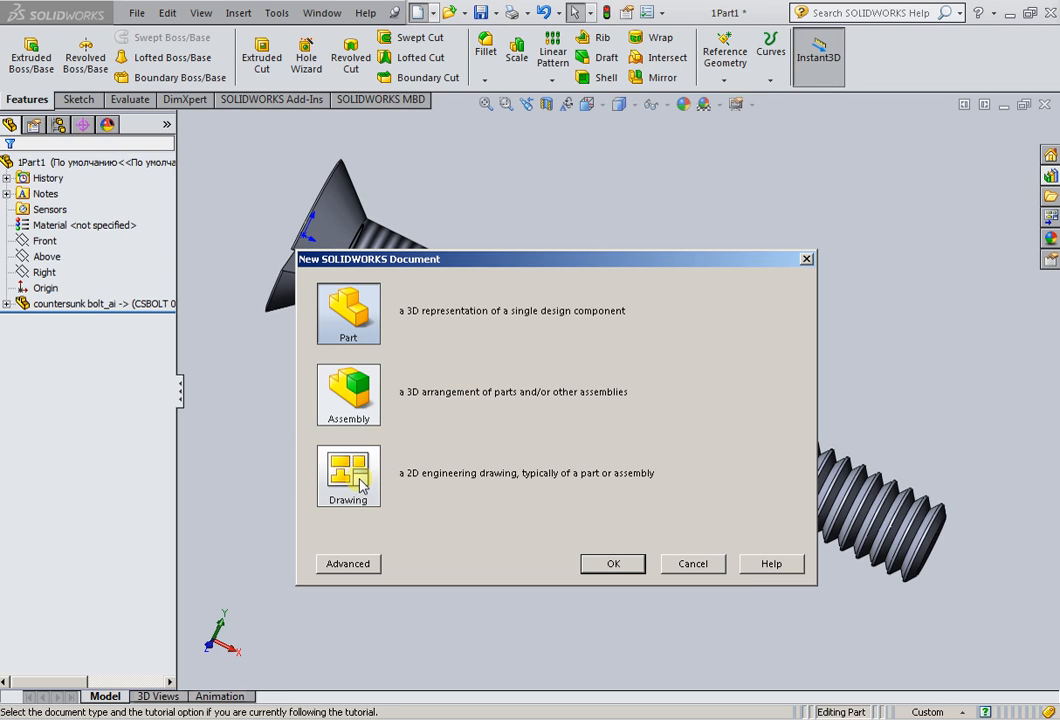
left_click(361, 485)
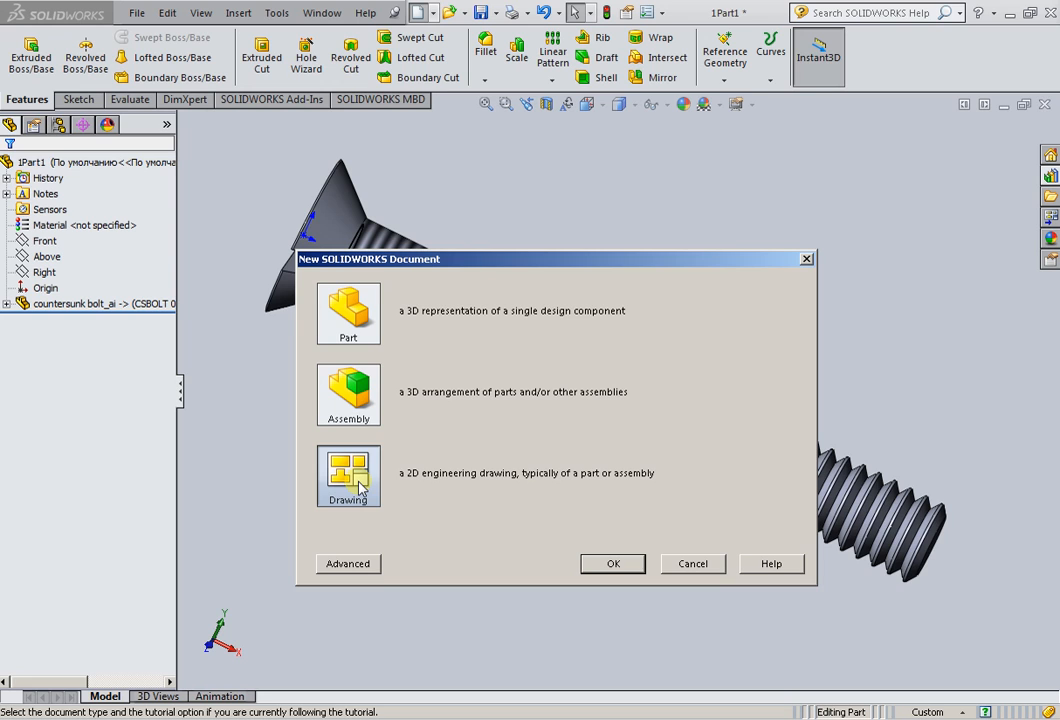
left_click(617, 567)
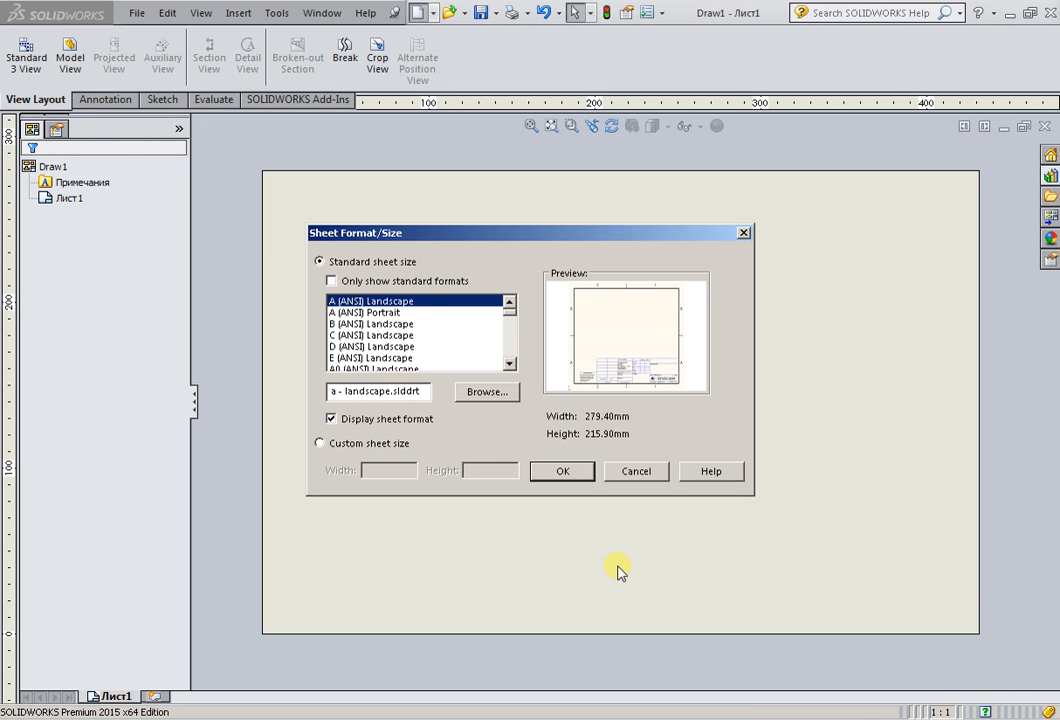
left_click(561, 472)
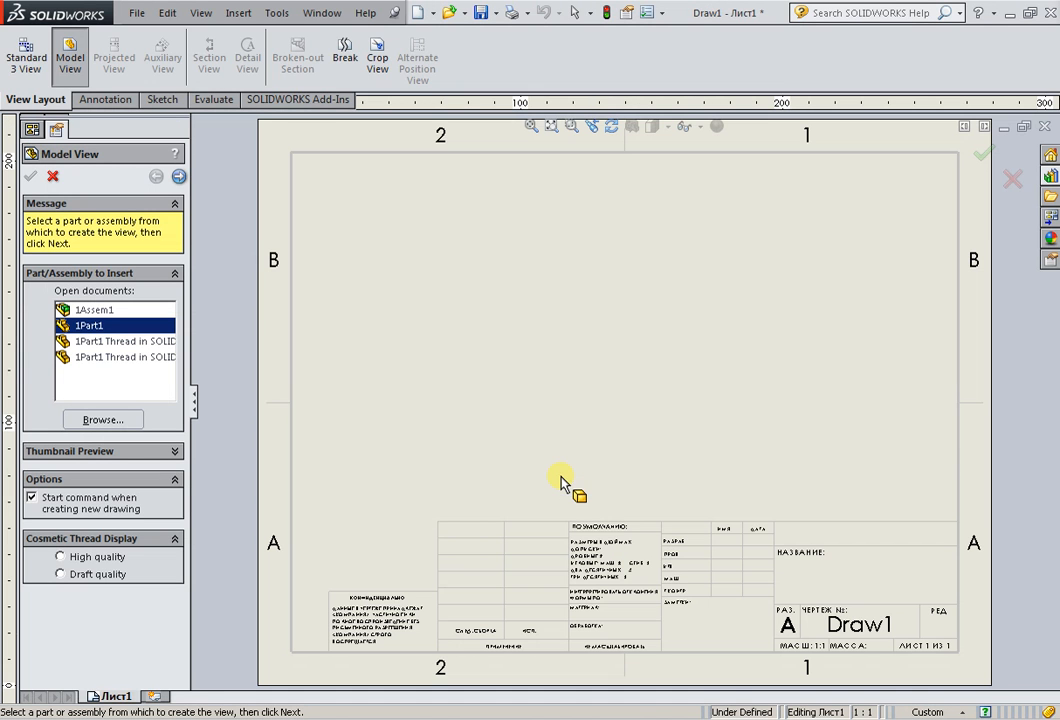
- Place a front view of 1Part1 in the upper middle of the sheet and finish without adding projected views
double_click(82, 327)
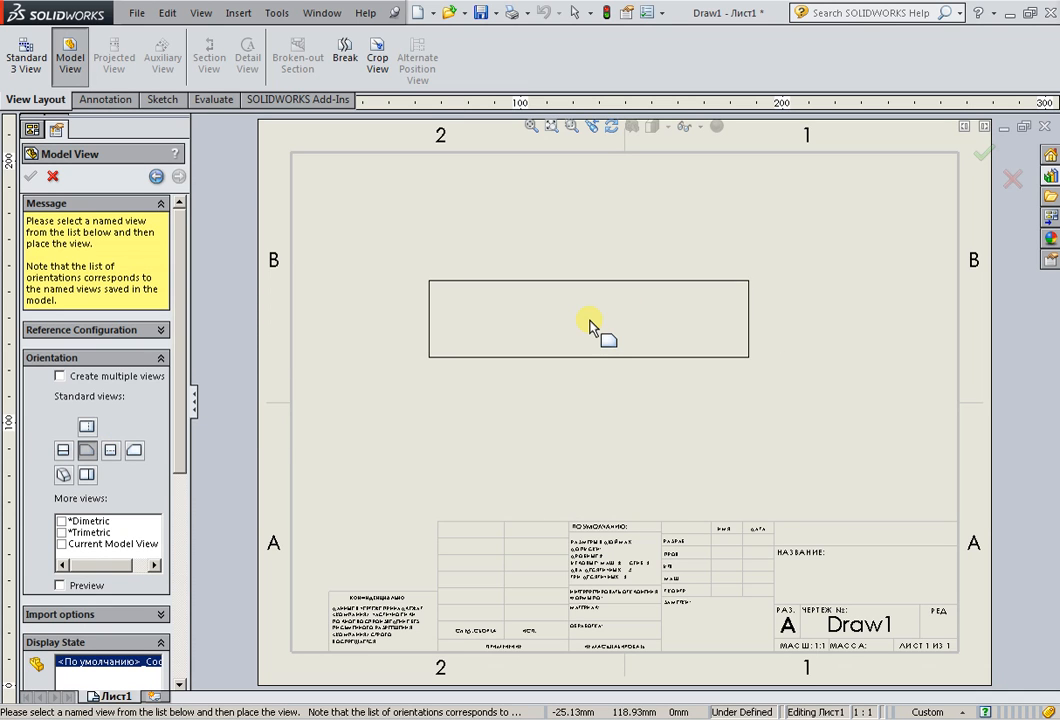
left_click(590, 325)
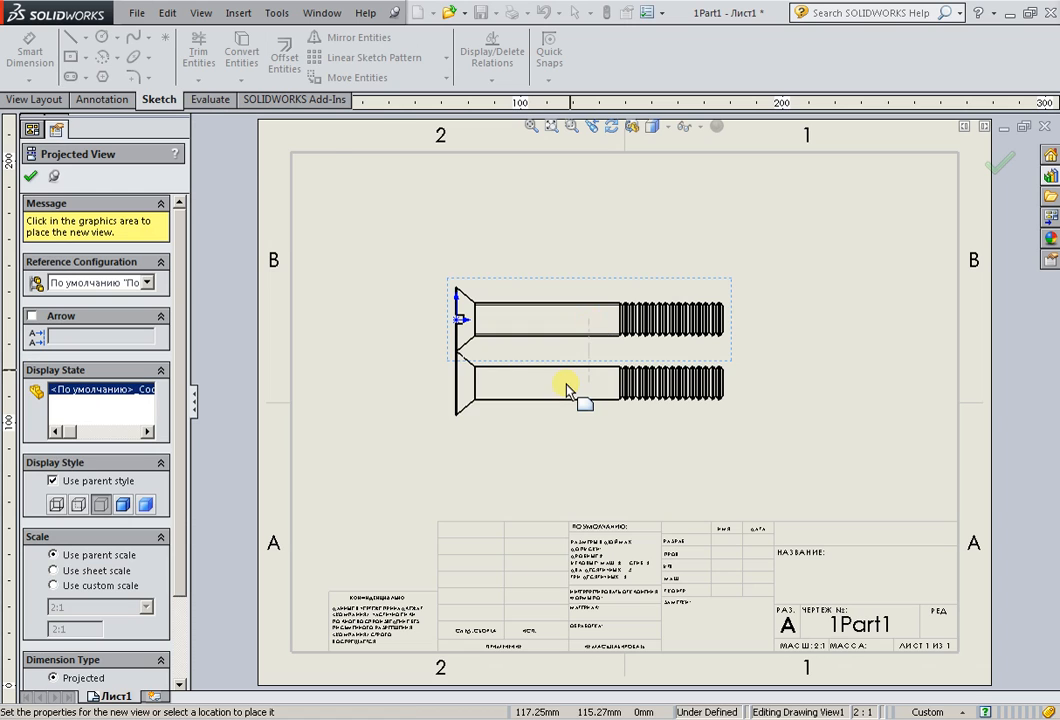
left_click(31, 176)
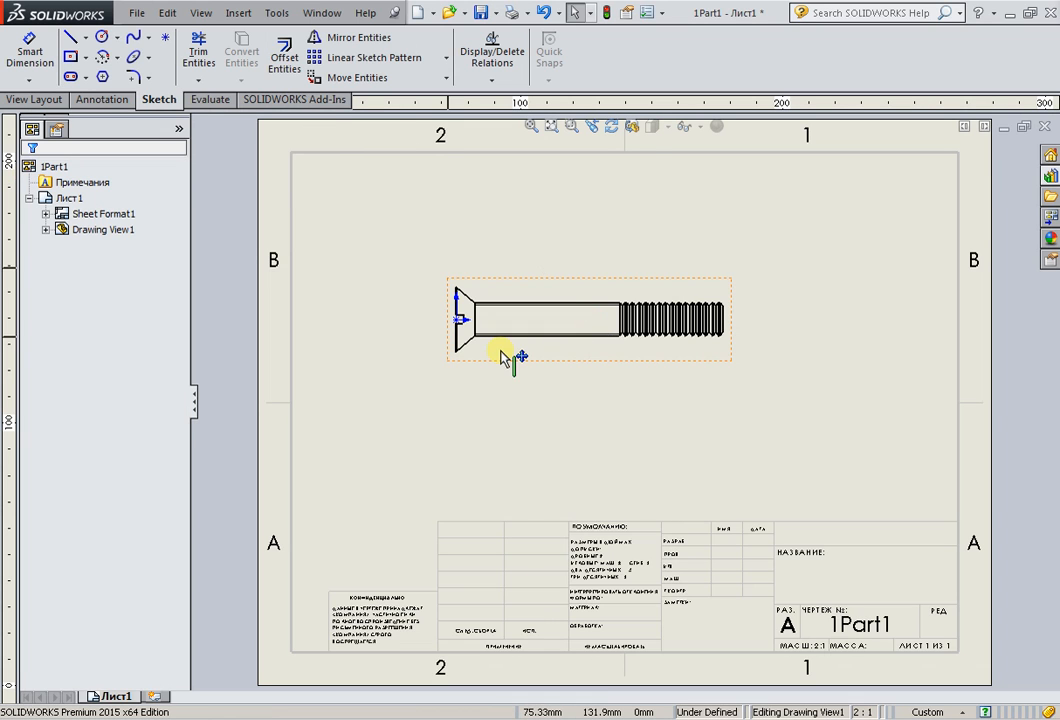
- Dimension the cosmetic thread line's horizontal length on the shank and place the dimension below the bolt
scroll(522, 358, "down", 2)
scroll(522, 358, "down", 1)
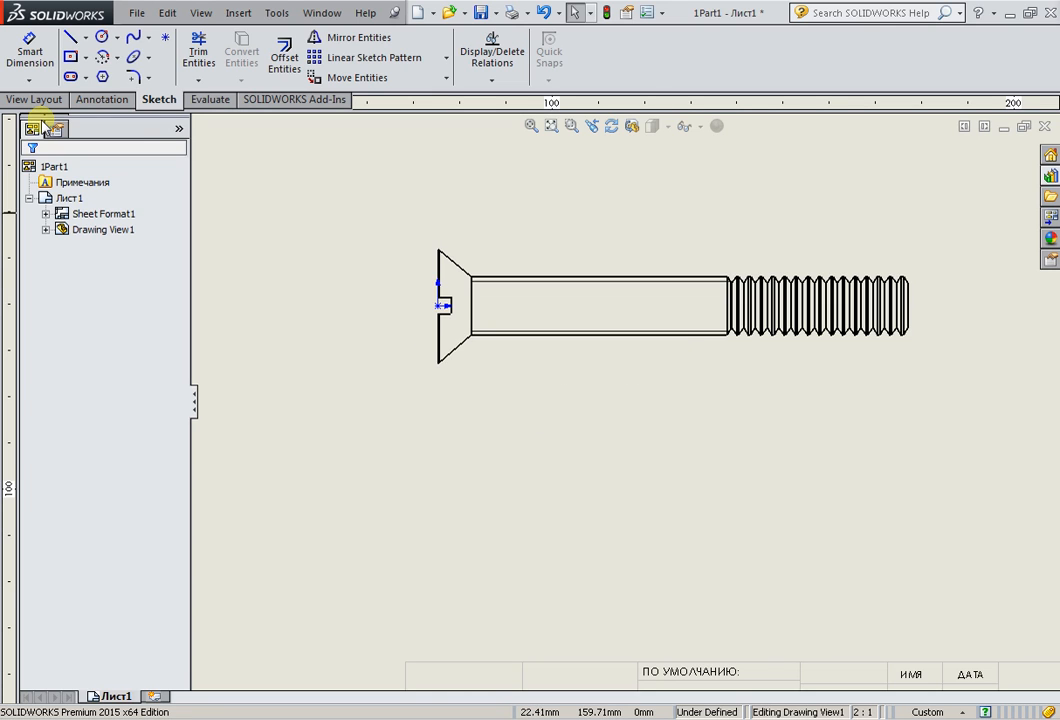
left_click(31, 62)
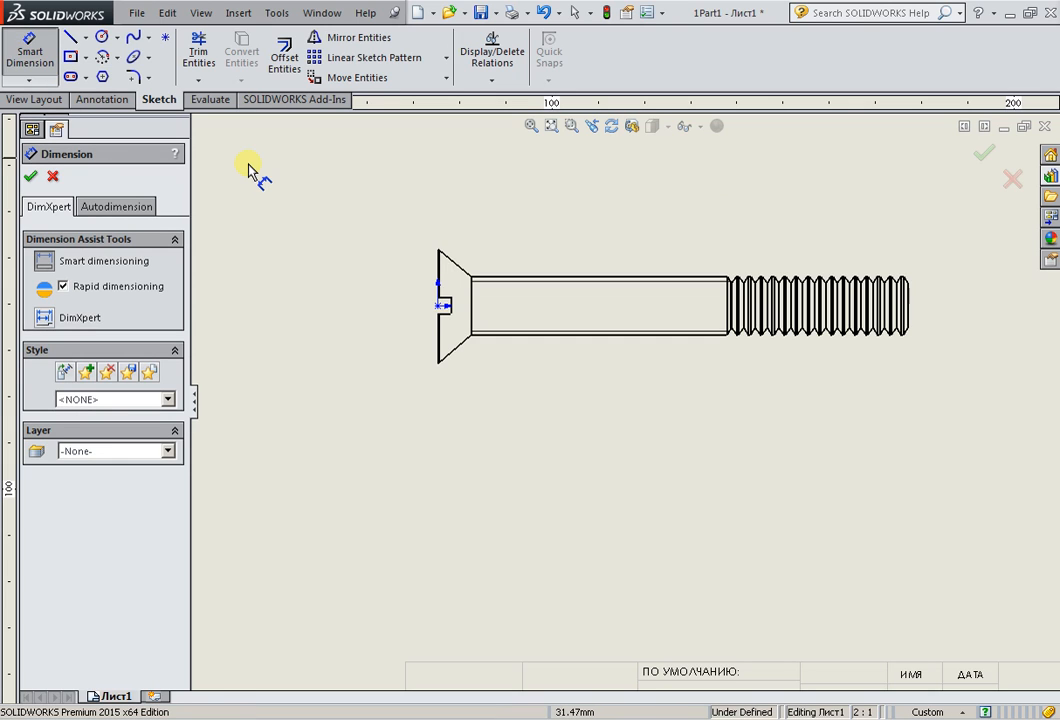
left_click(566, 278)
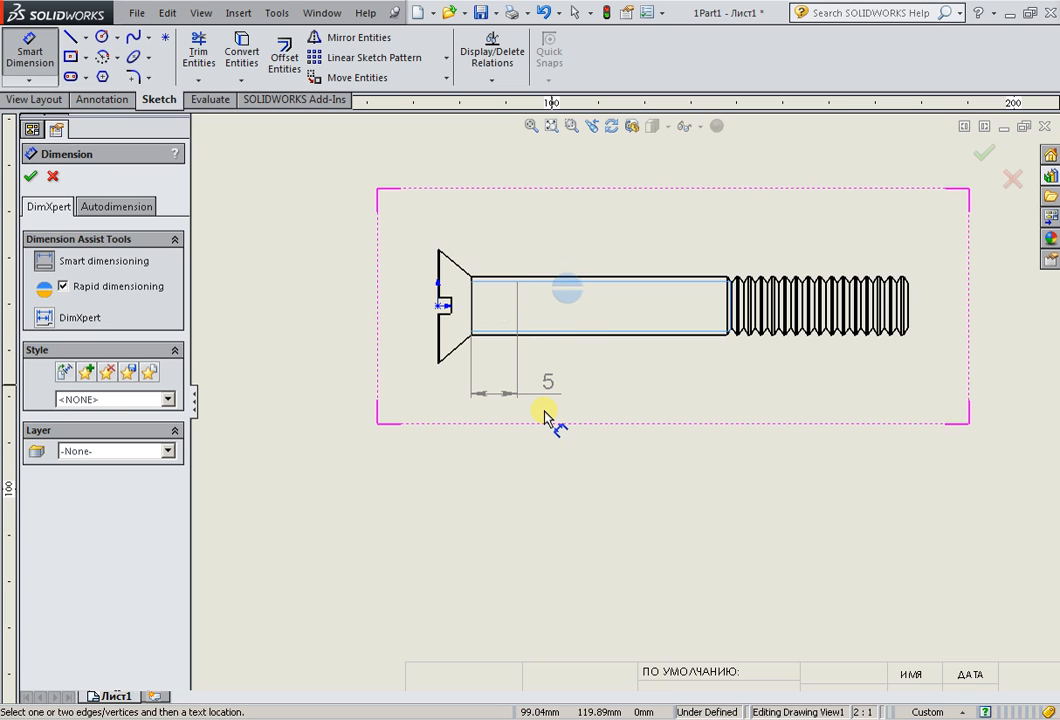
left_click(497, 472)
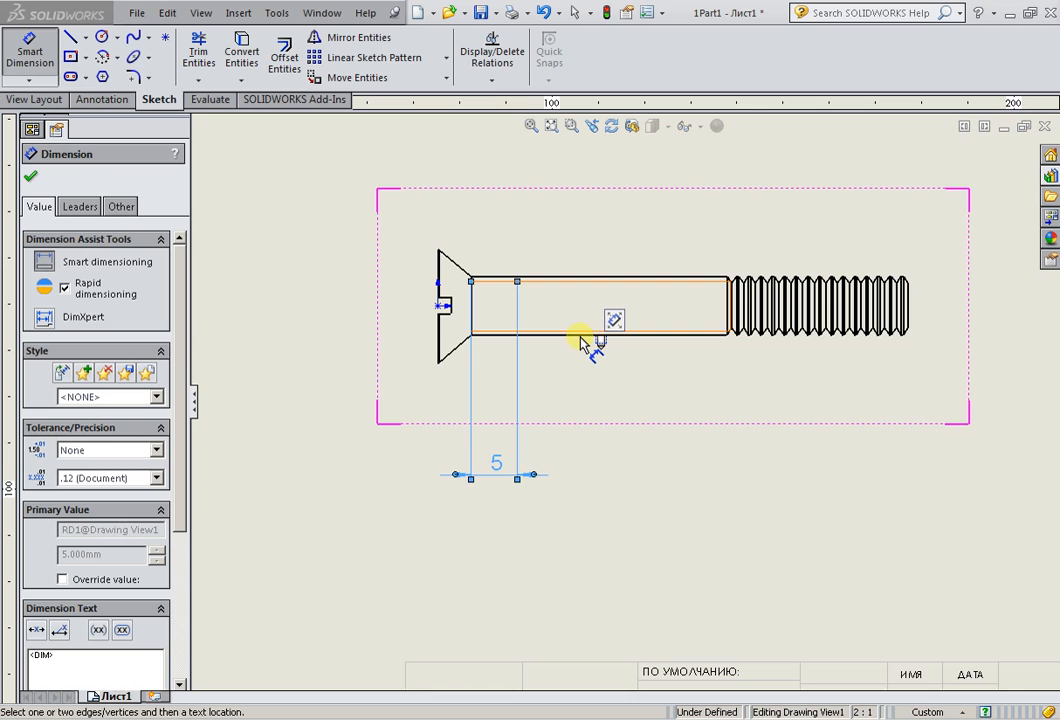
- Dimension the vertical distance from the shank's lower outline to the upper cosmetic thread line, placing it beside the bolt head
left_click(580, 336)
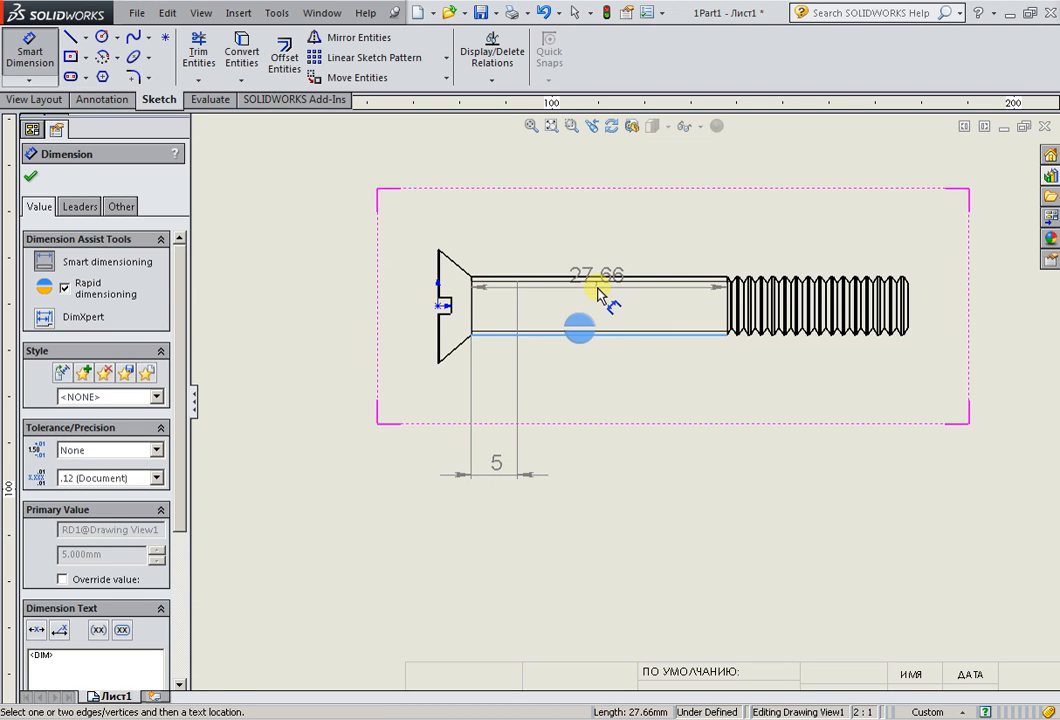
left_click(598, 283)
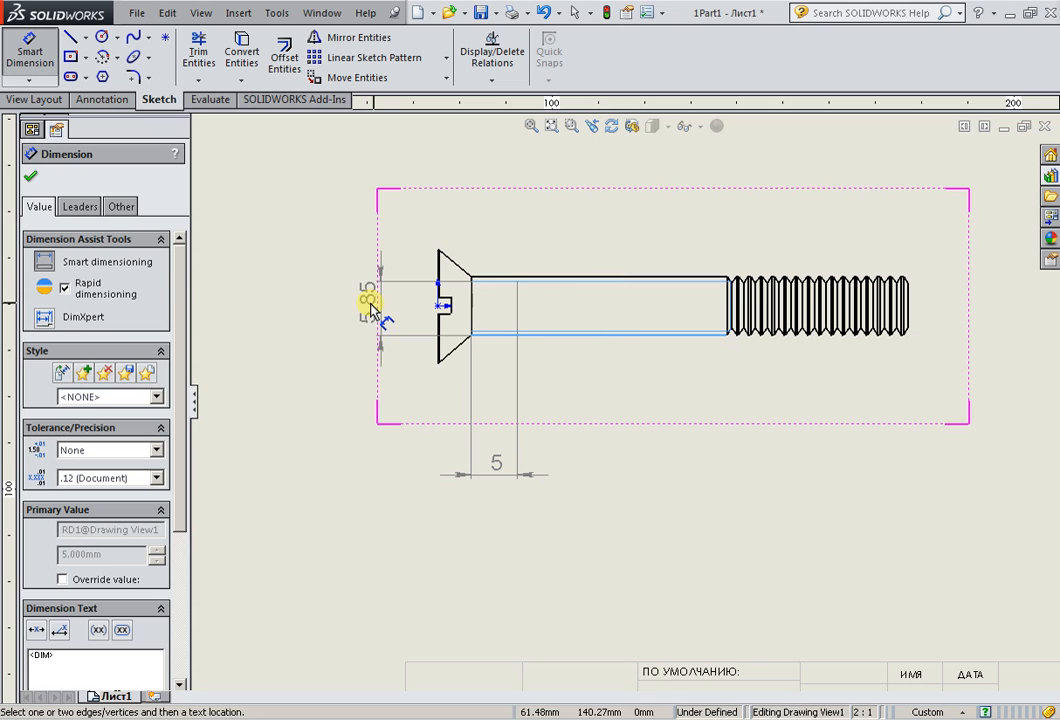
left_click(343, 303)
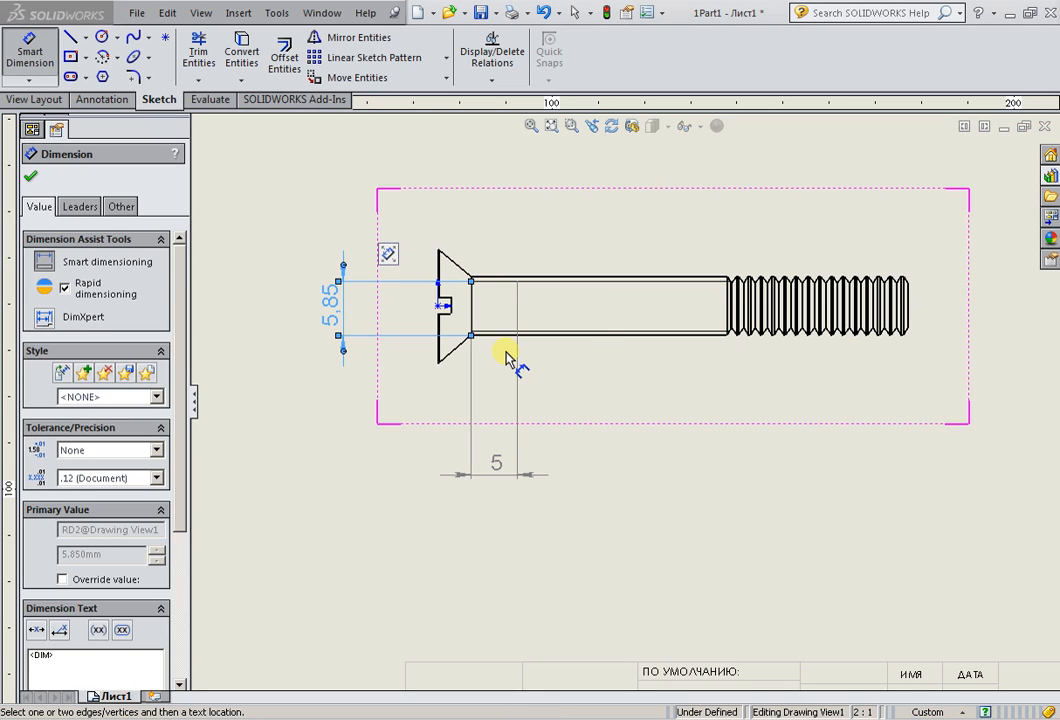
- Dimension the vertical distance between the two cosmetic thread lines, place it beyond the bolt's threaded end and finish dimensioning
left_click(587, 334)
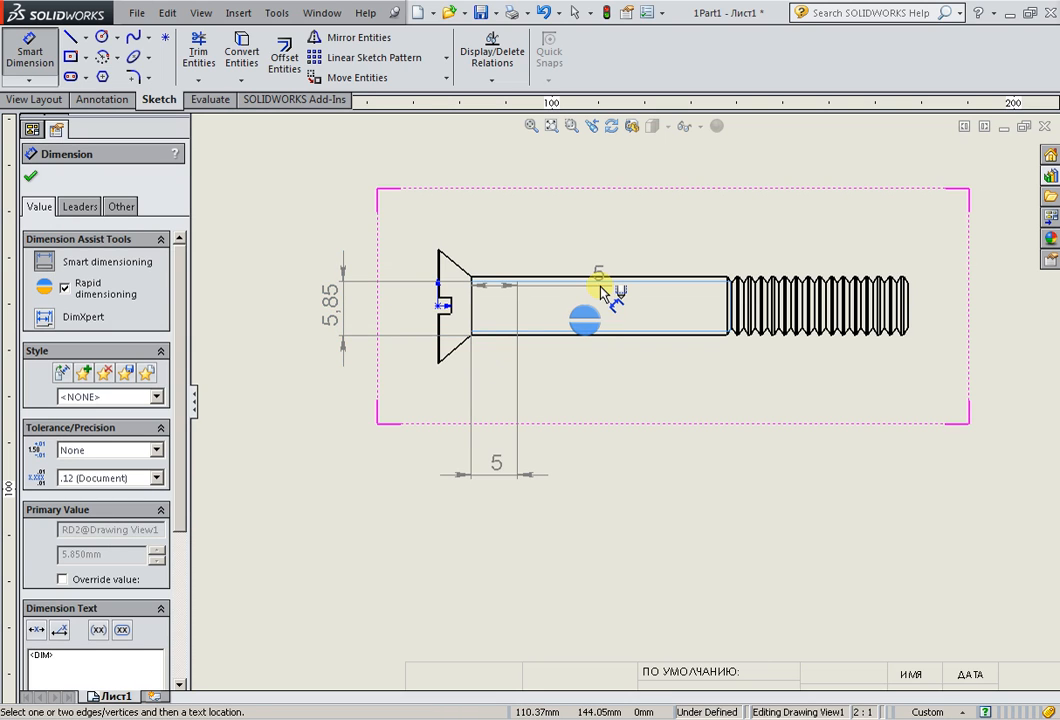
left_click(604, 288)
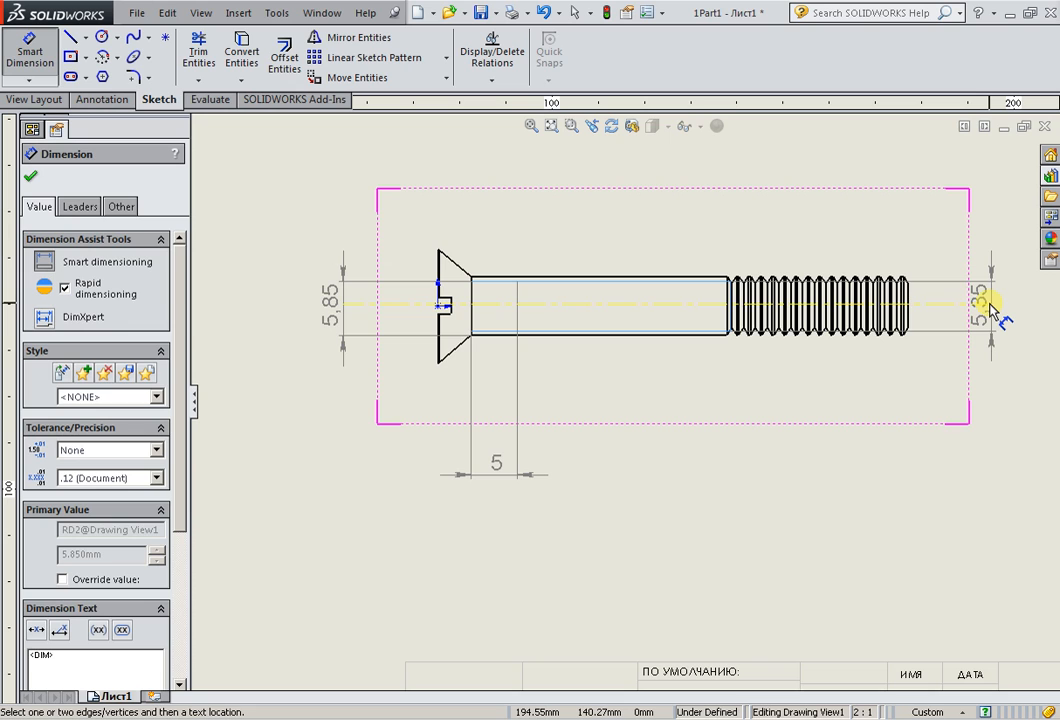
left_click_drag(183, 320, 209, 402)
left_click(80, 206)
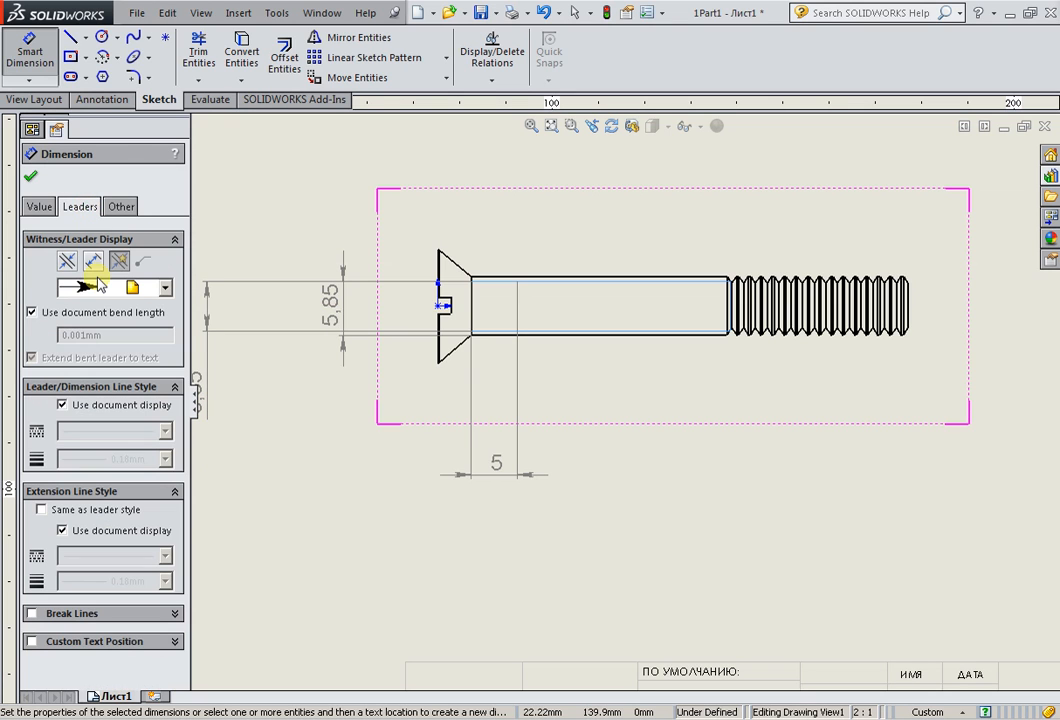
left_click(121, 207)
left_click(38, 207)
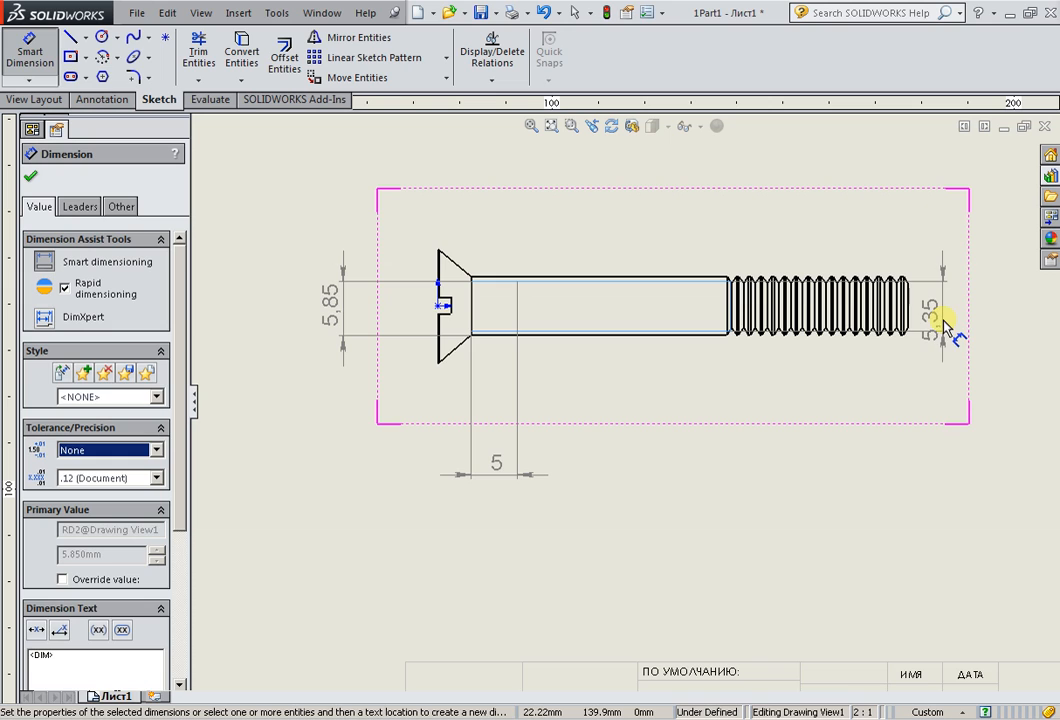
left_click(966, 310)
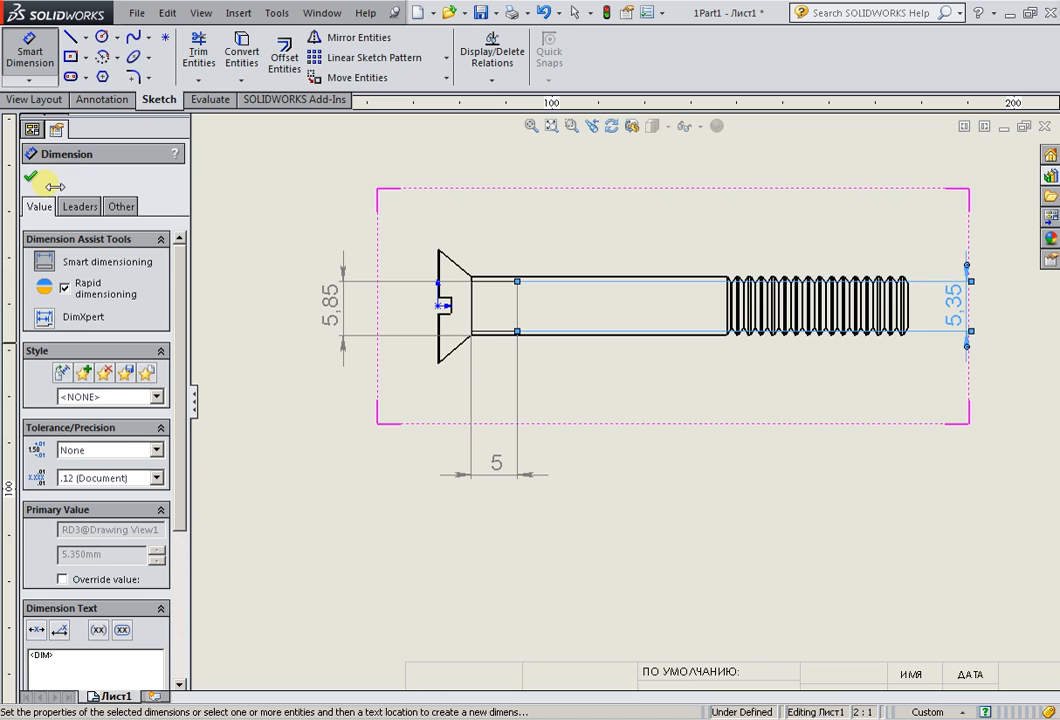
left_click(32, 180)
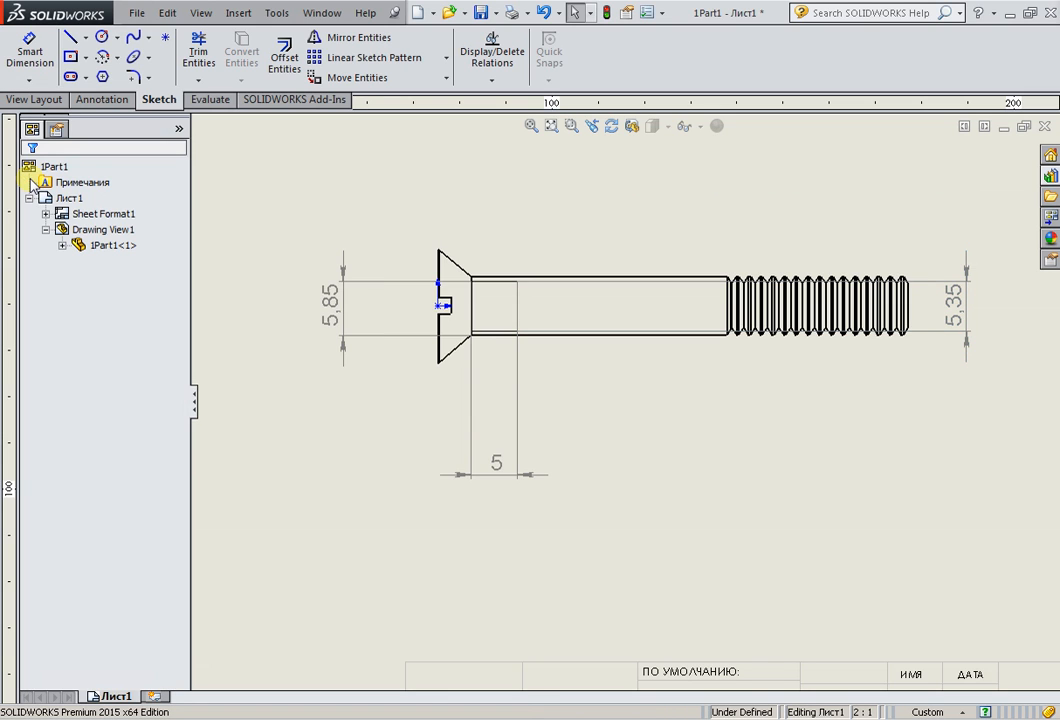